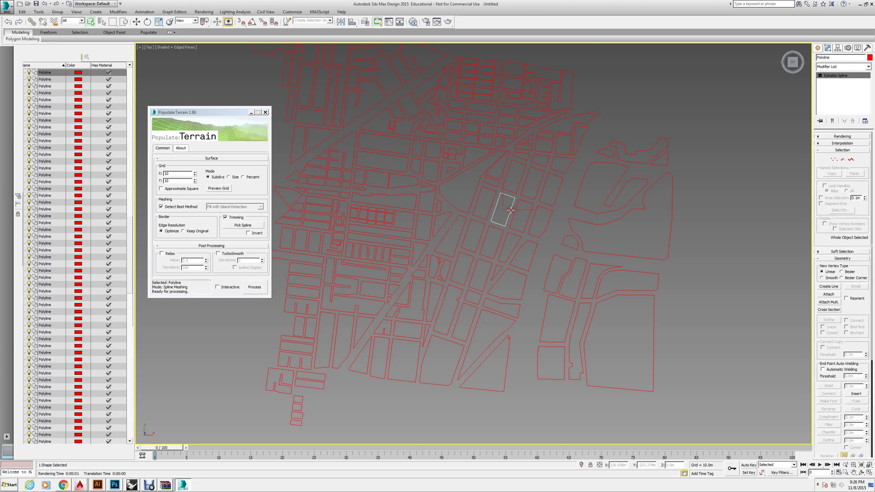
- Apply a Quadify Mesh modifier to the selected rectangular block outline
scroll(508, 209, up, 10)
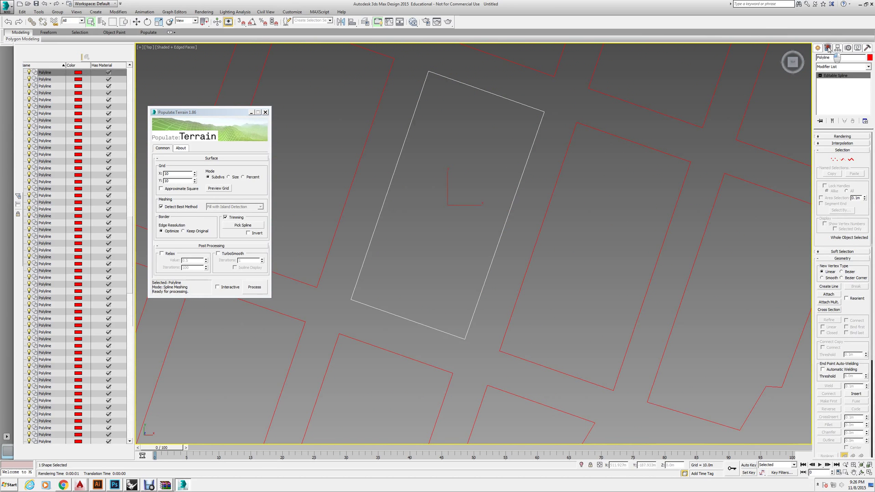
click(829, 67)
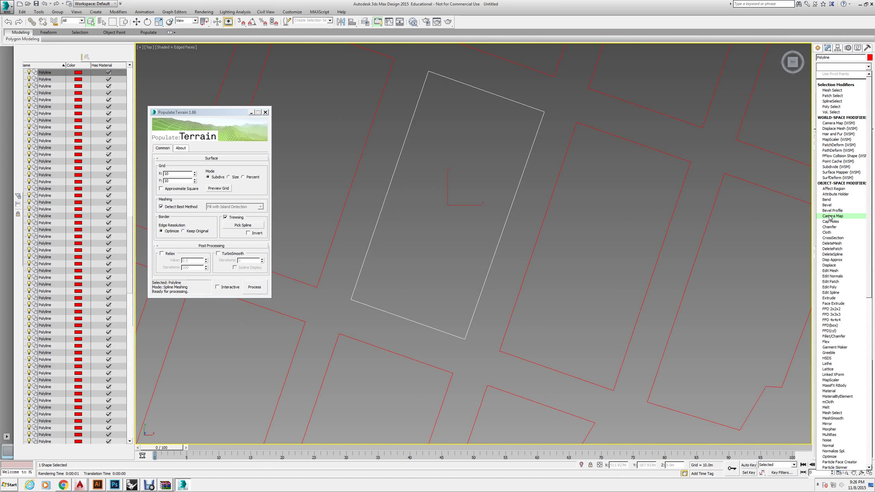
key(q)
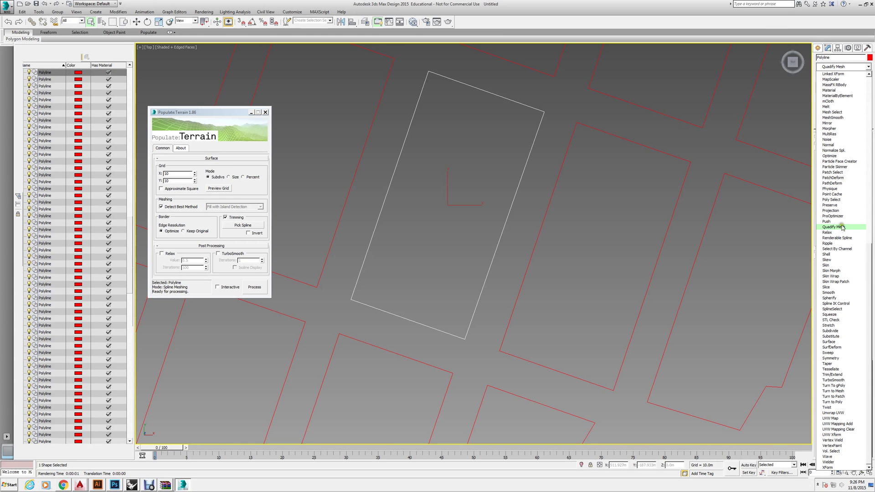
click(845, 228)
scroll(454, 285, down, 5)
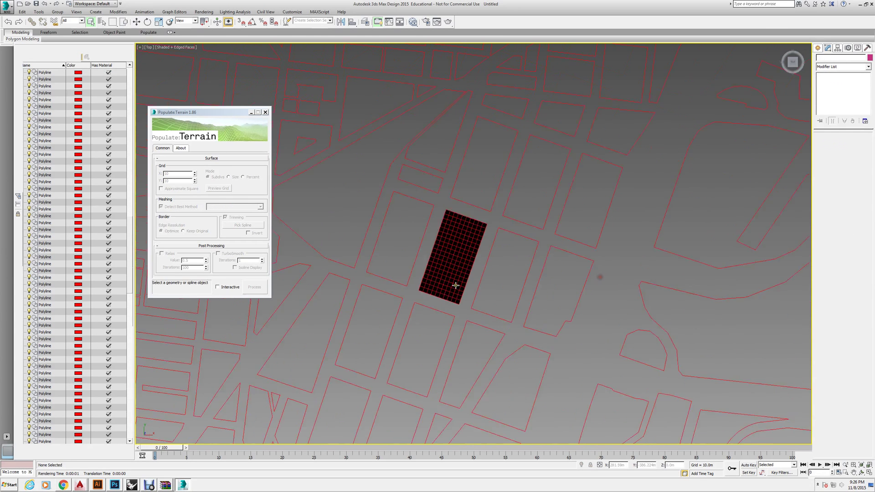
scroll(451, 192, down, 3)
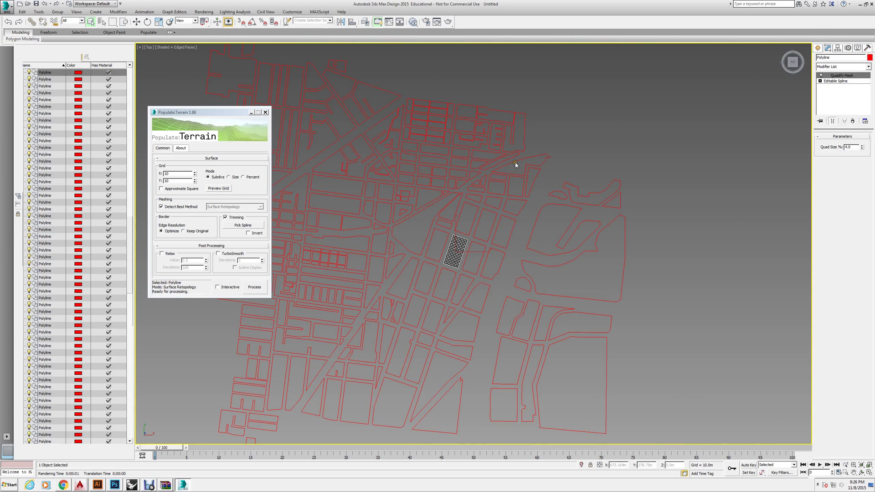
- Apply a Quadify Mesh modifier to the large curved block outline at the map's eastern side and examine its quads
click(551, 293)
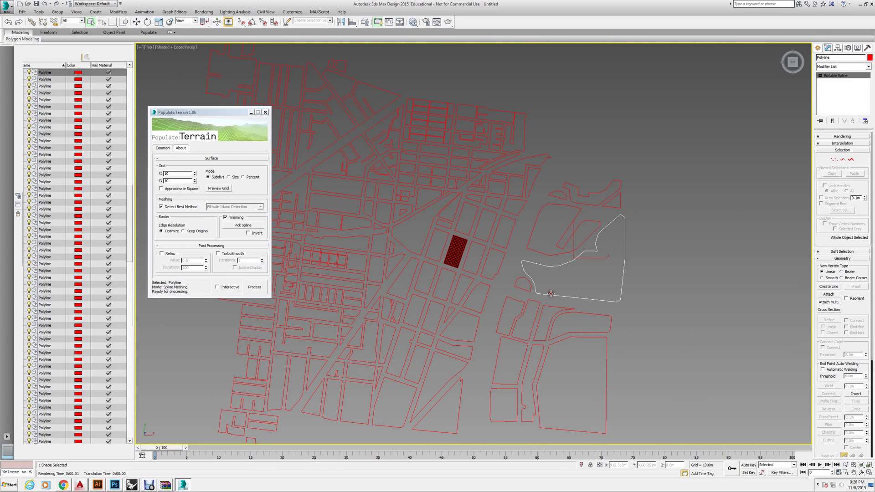
click(859, 67)
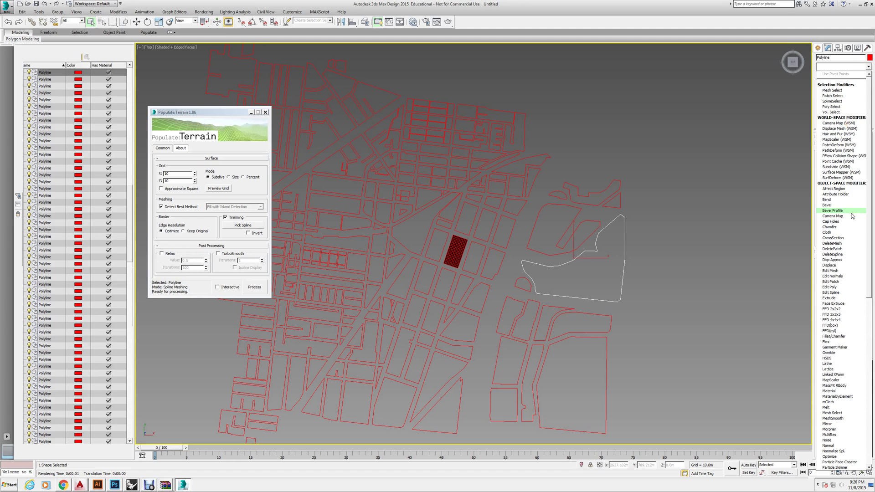
key(q)
key(Return)
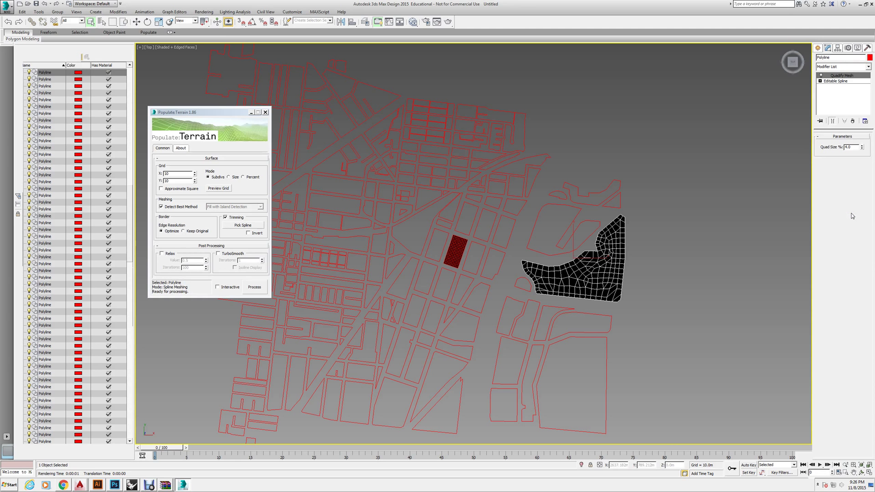
scroll(592, 287, up, 6)
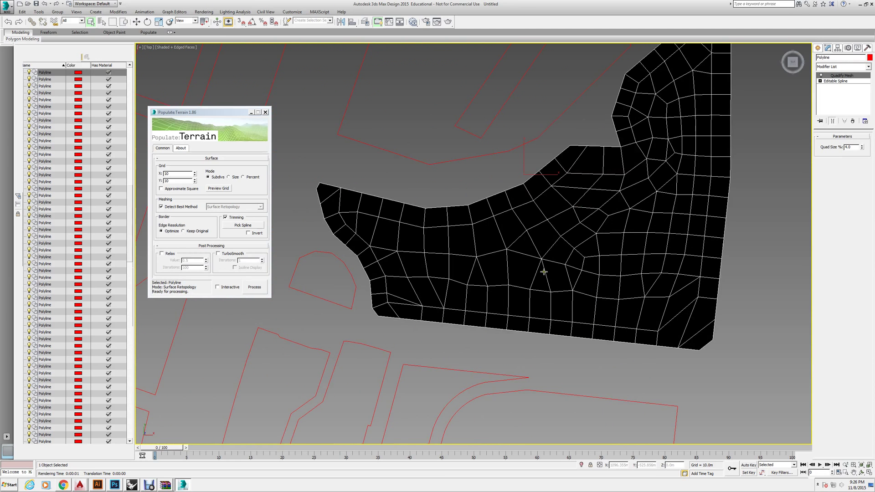
scroll(592, 287, down, 3)
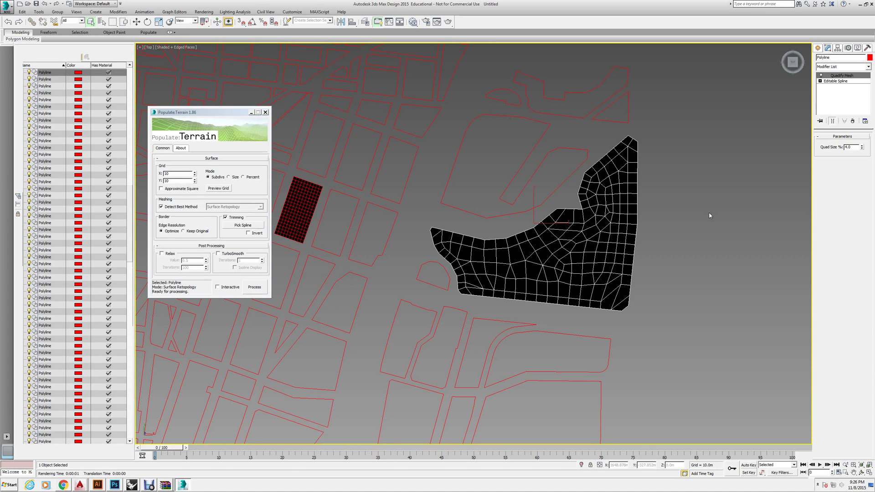
scroll(617, 227, up, 10)
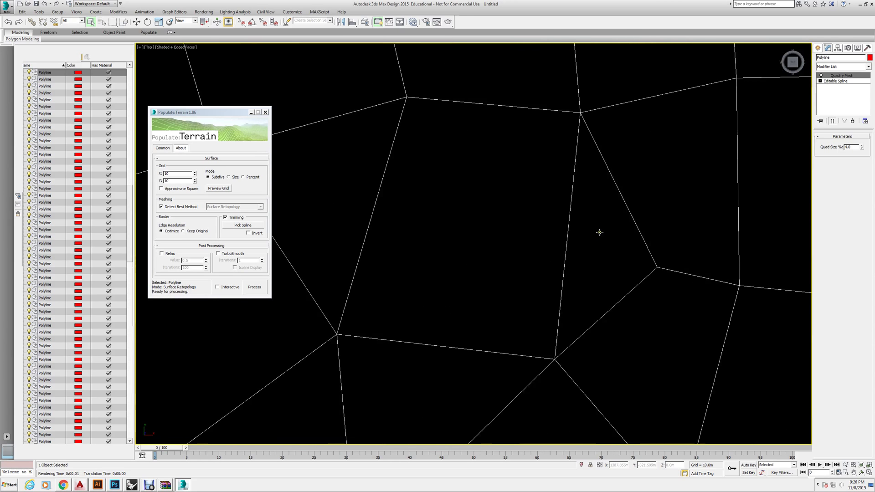
scroll(607, 244, down, 8)
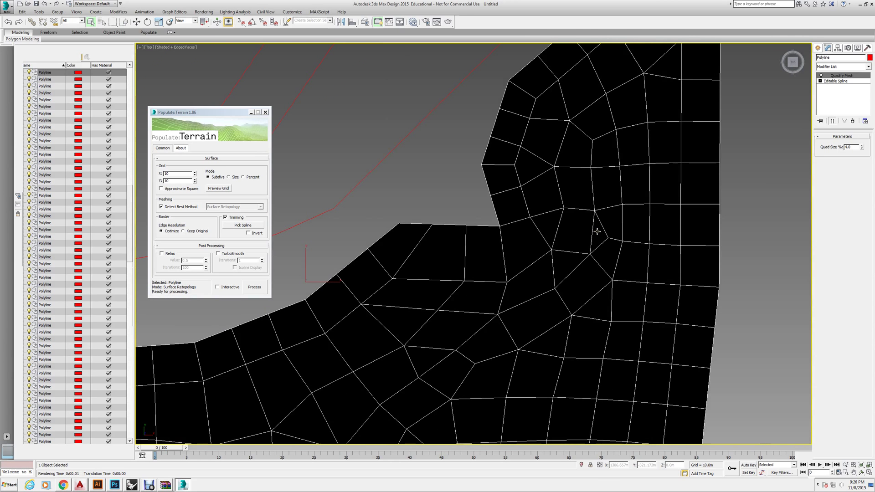
scroll(597, 232, down, 10)
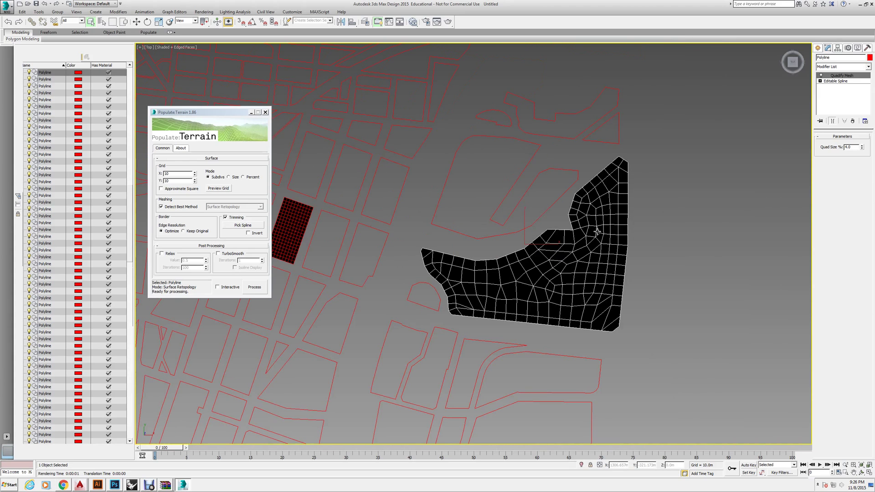
- Remove the Quadify Mesh modifier from both the curved block and the rectangular block
click(852, 121)
click(294, 222)
click(853, 121)
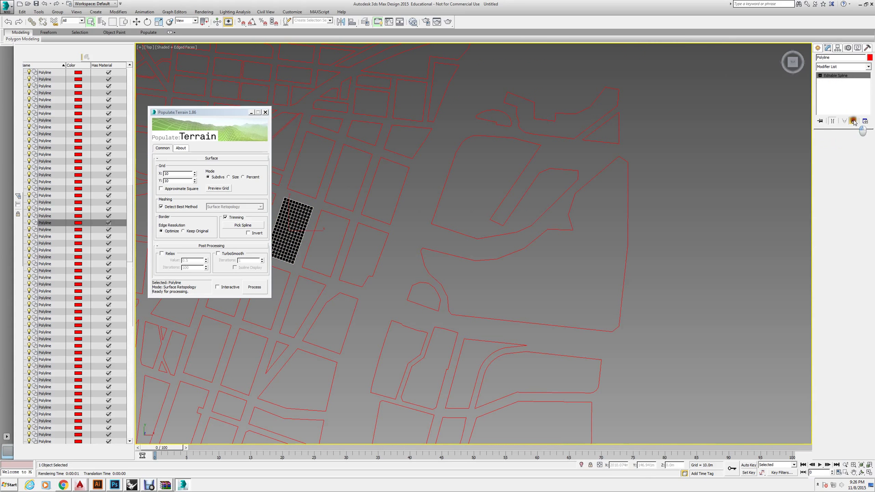
click(663, 302)
- Select a rectangular block outline near the middle of the street map and turn on its Populate:Terrain grid preview
scroll(612, 296, down, 8)
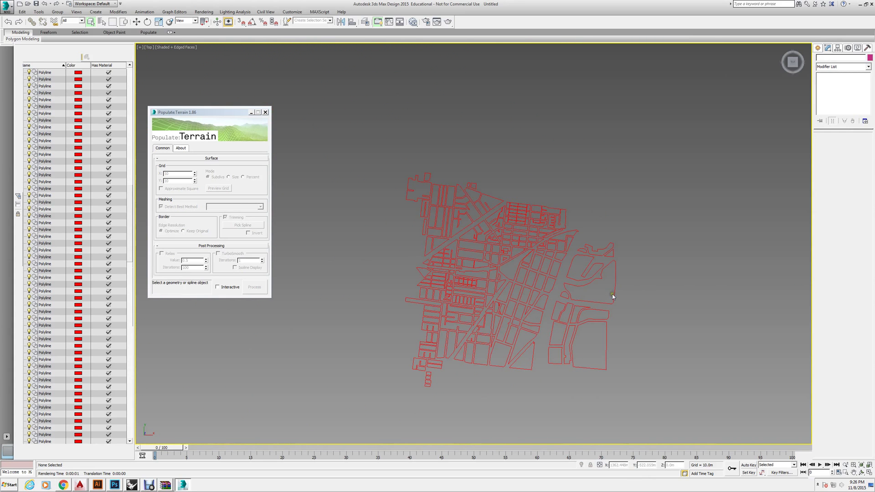
scroll(520, 290, up, 8)
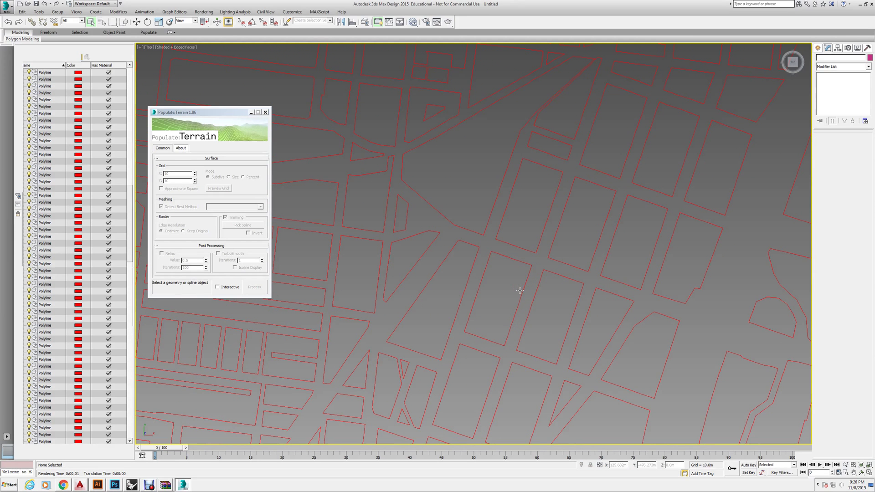
click(522, 250)
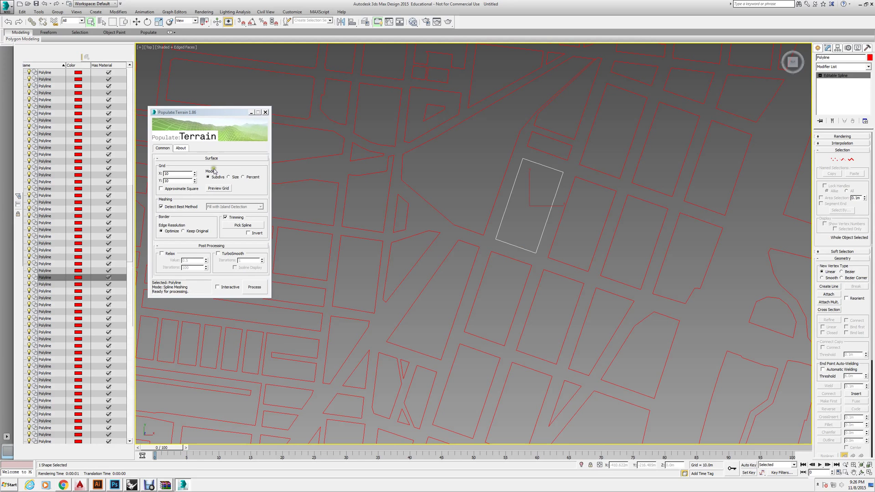
click(219, 188)
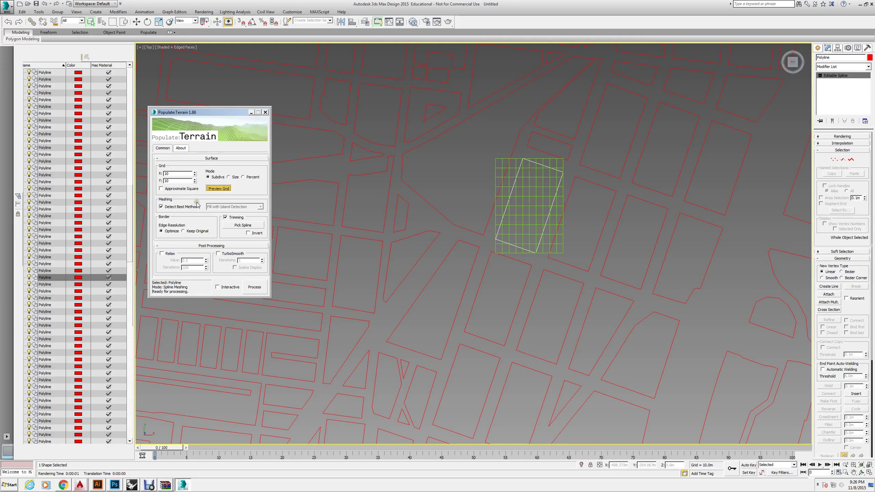
- Reduce the terrain grid's X subdivisions to 3
click(195, 173)
click(195, 173)
click(195, 175)
click(194, 175)
click(195, 174)
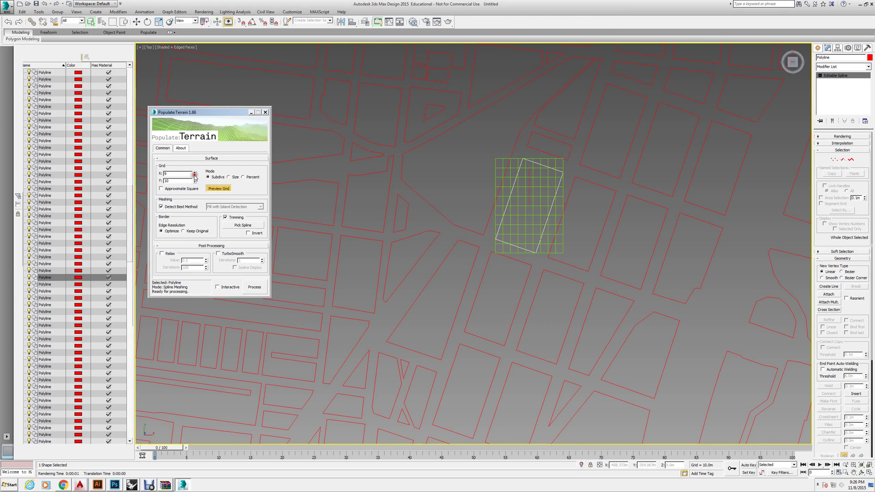
click(194, 175)
click(195, 175)
click(195, 175)
click(194, 175)
click(194, 175)
click(195, 175)
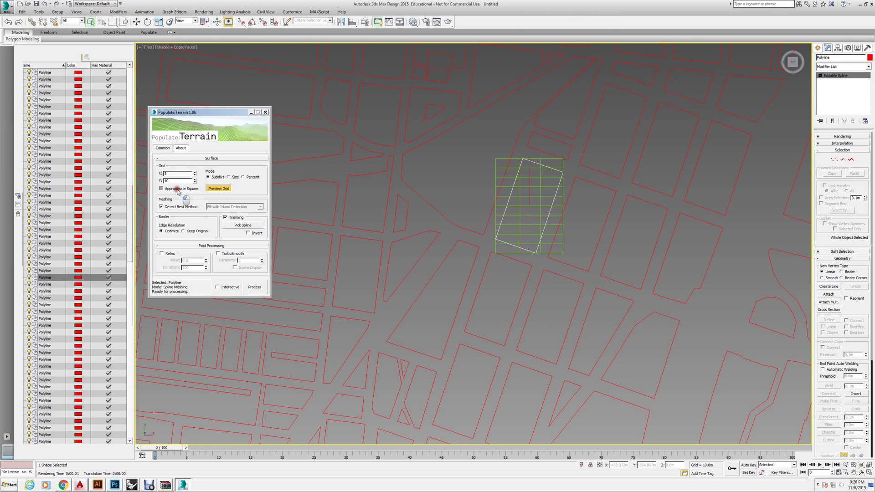
- Enable Approximate Square for the terrain grid and set its X subdivisions to 13
click(178, 190)
click(194, 175)
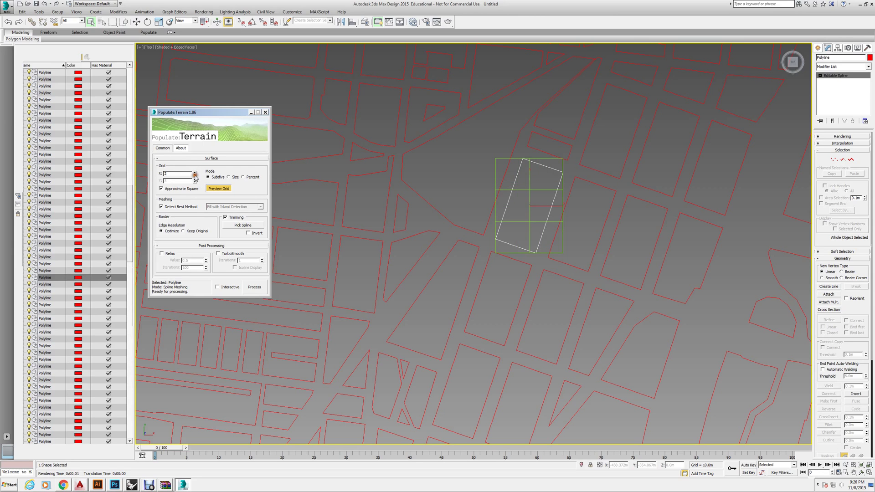
click(195, 173)
click(194, 173)
click(194, 173)
click(194, 173)
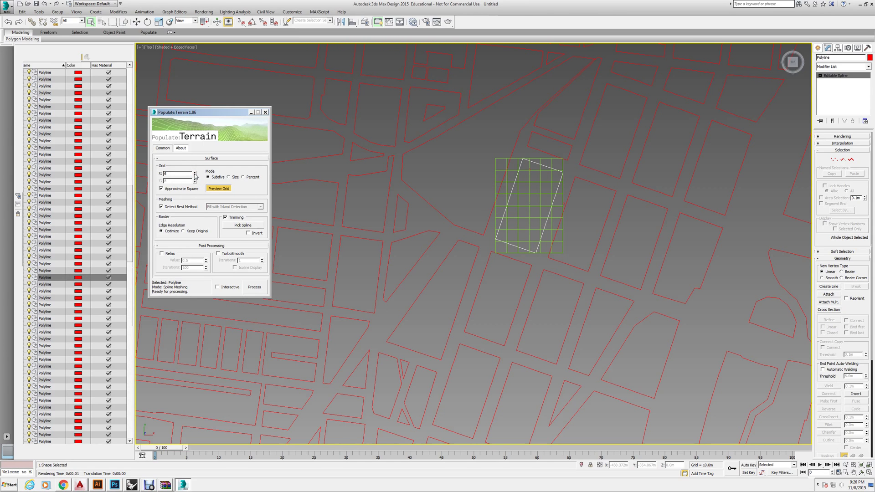
click(194, 173)
click(194, 173)
click(195, 173)
click(194, 173)
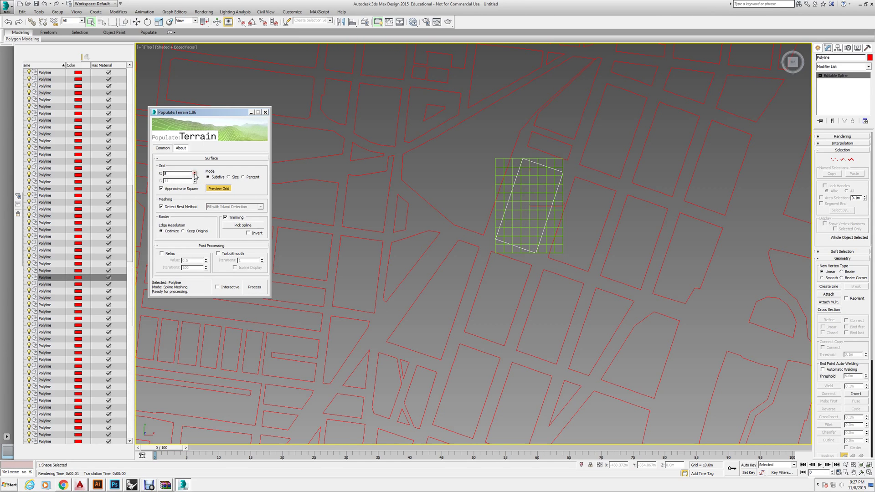
click(194, 173)
click(195, 173)
click(195, 173)
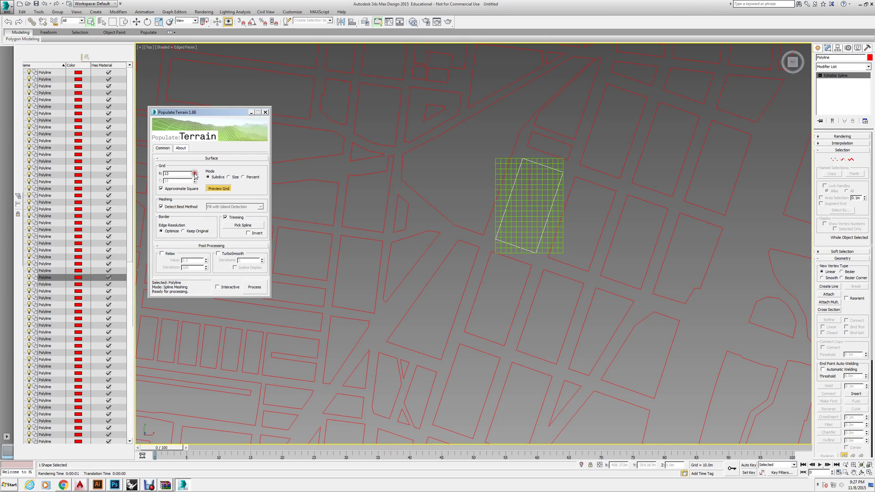
- Process the block into a terrain mesh, examine its lower edge against the grid, and delete the Populate:Terrain modifier
click(255, 287)
click(573, 249)
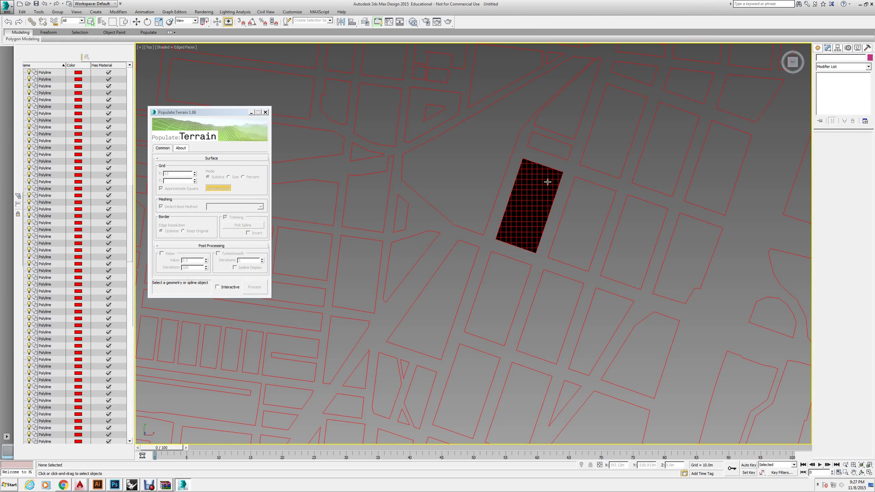
click(525, 239)
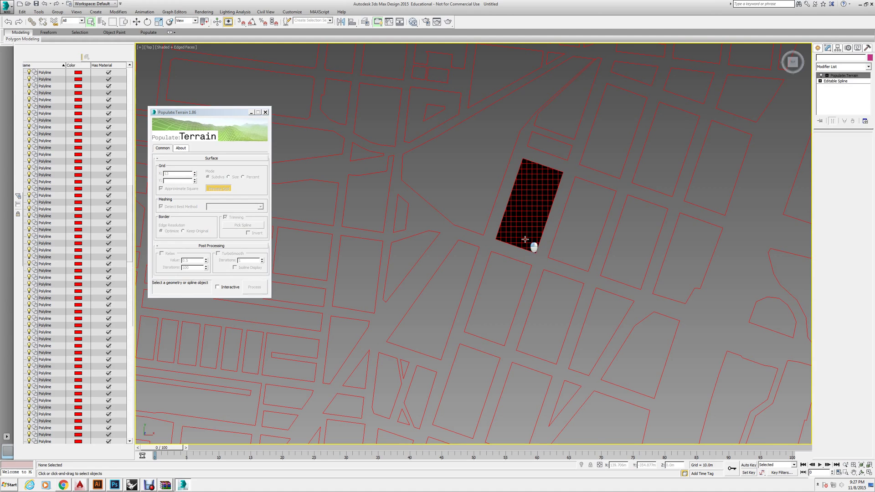
scroll(530, 239, up, 5)
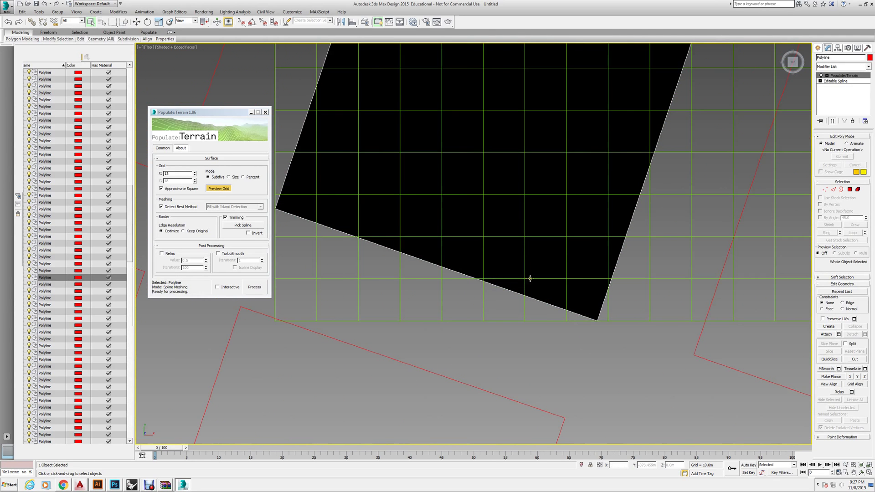
scroll(529, 279, down, 4)
scroll(511, 290, up, 5)
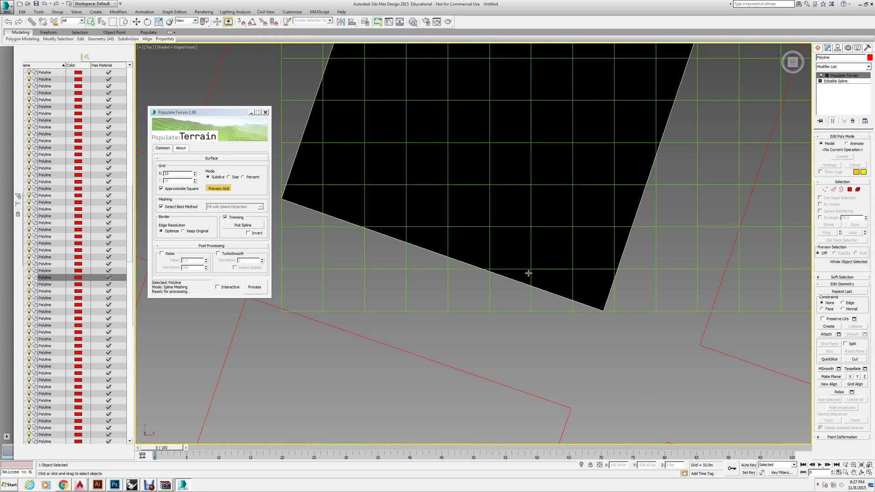
scroll(538, 283, down, 5)
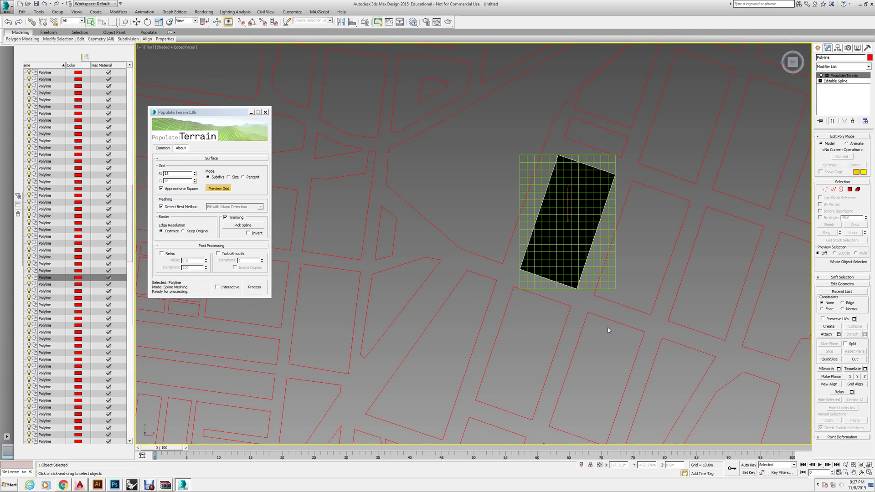
click(852, 121)
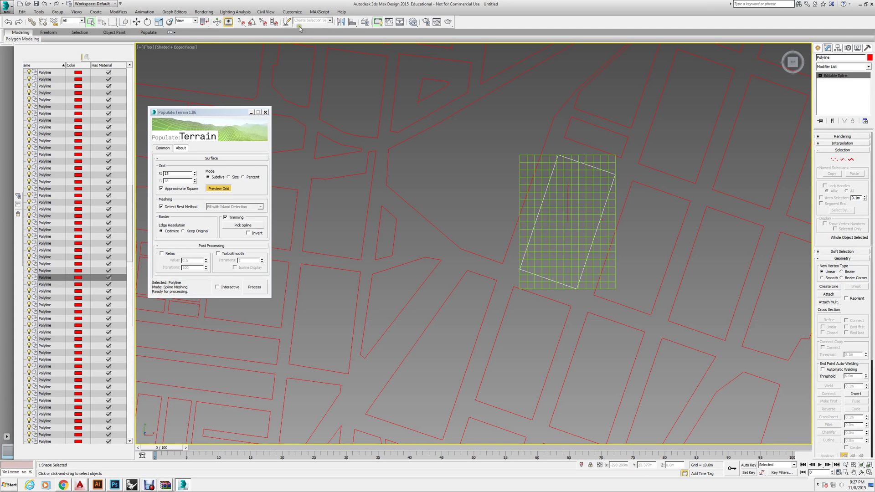
- Rotate the block outline to 18.8 degrees about Z so its edges align with the preview grid
right_click(148, 21)
drag(667, 251, 653, 189)
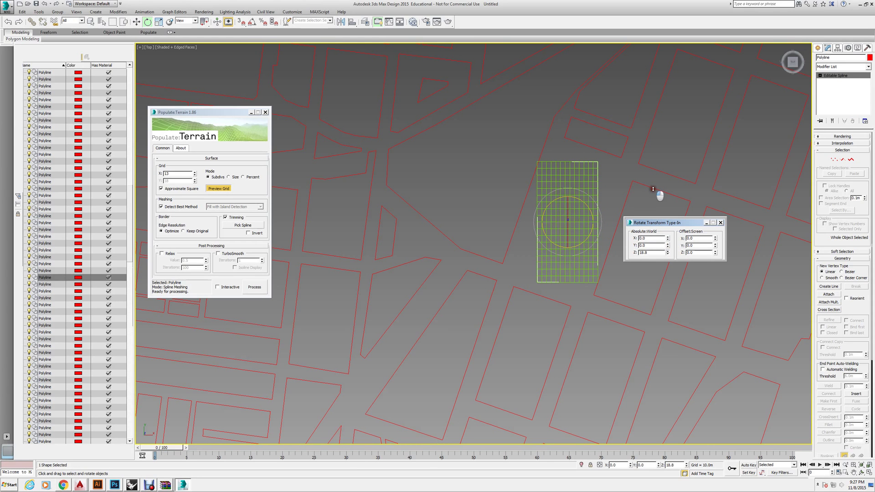
- Set the grid's X subdivisions to 8 and process the rotated block into a gridded terrain mesh
click(195, 175)
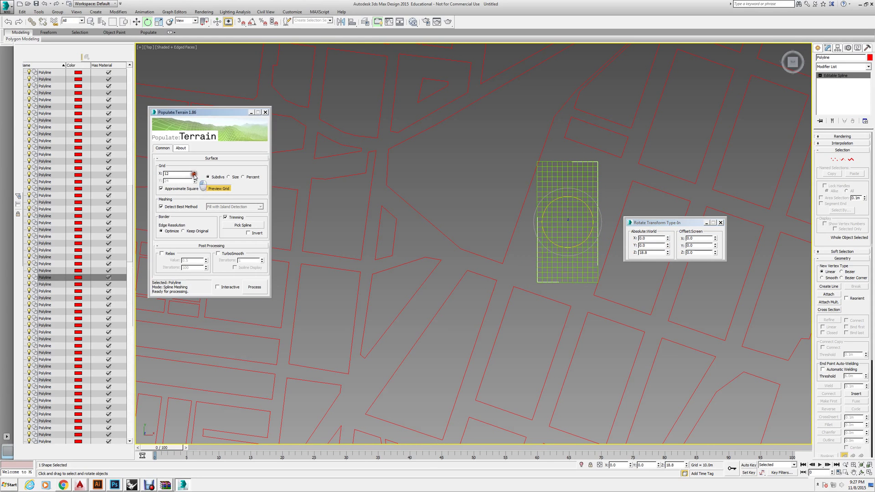
click(195, 175)
click(195, 176)
click(195, 176)
click(195, 175)
click(254, 287)
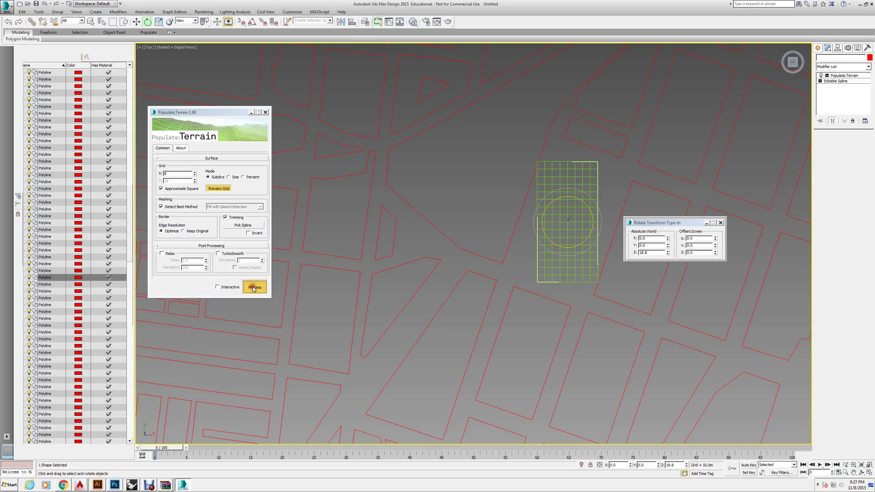
click(562, 295)
click(558, 253)
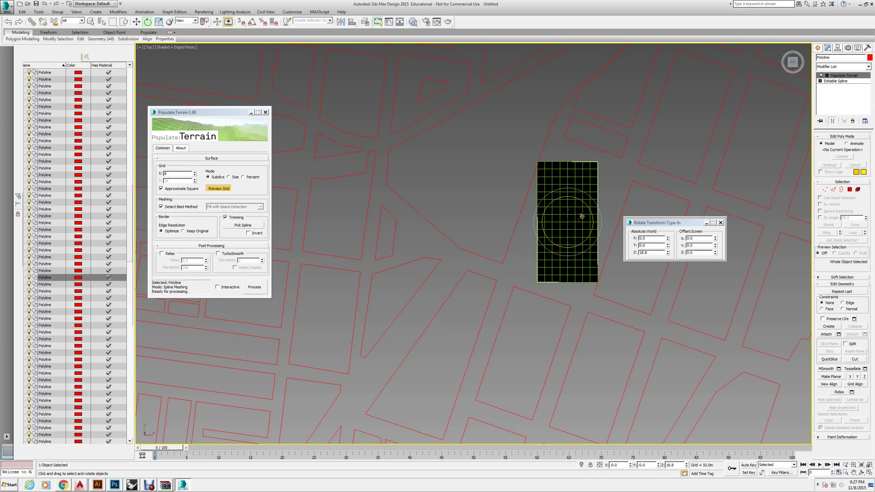
scroll(578, 214, up, 6)
scroll(576, 213, down, 6)
scroll(432, 218, down, 3)
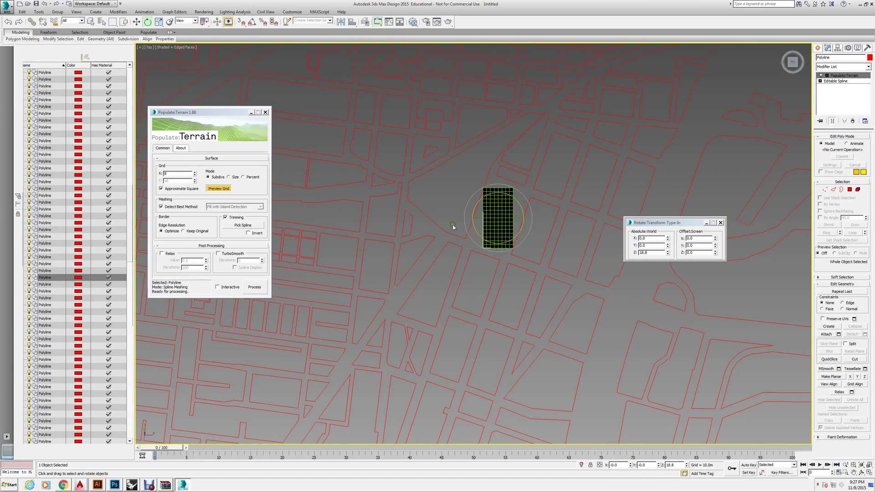
- Rotate the large curved block outline at the city's eastern edge to 6.2 degrees about Z
scroll(452, 227, down, 3)
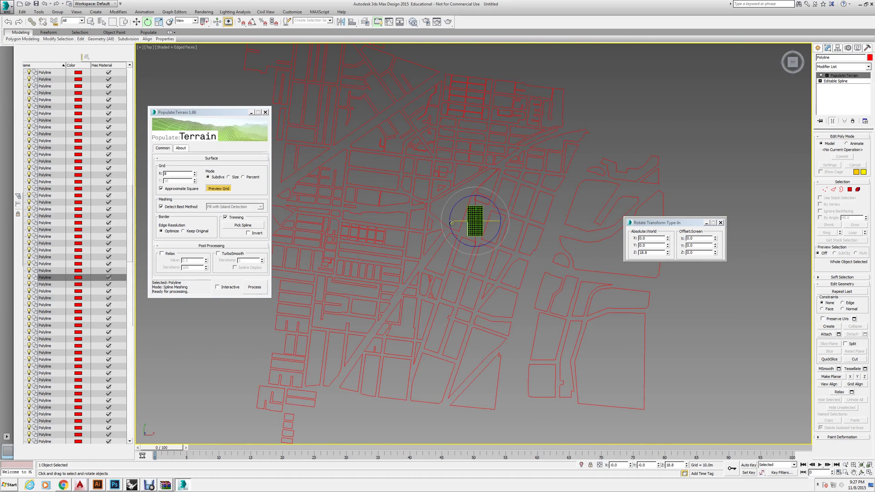
click(607, 272)
middle_drag(558, 264, 496, 256)
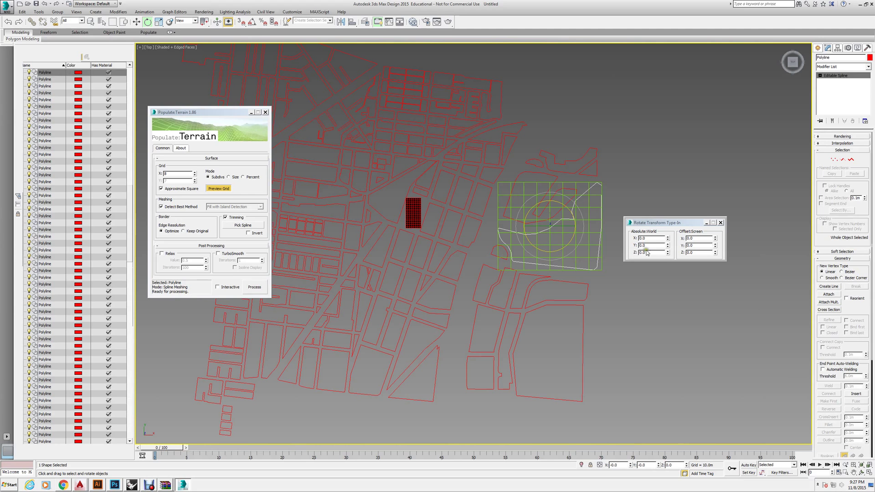
drag(668, 252, 668, 232)
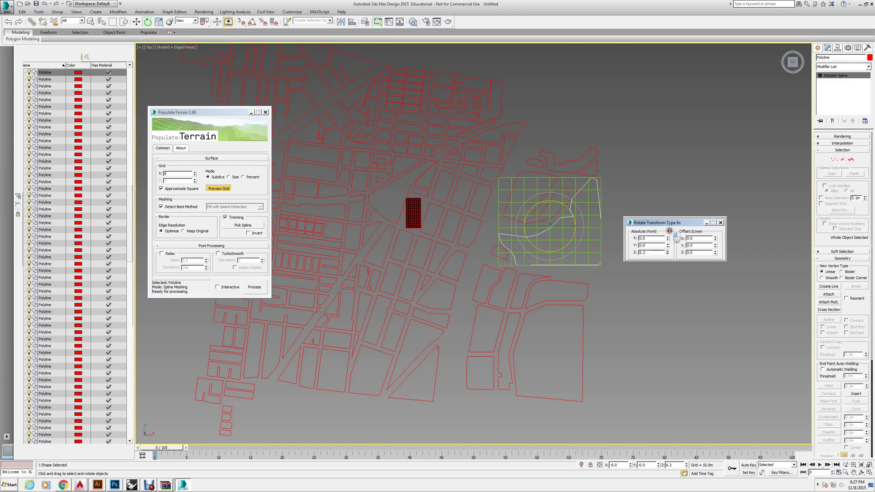
- Set the grid's X subdivisions to 18 and process the curved block into a gridded terrain mesh
drag(195, 172, 196, 170)
click(249, 287)
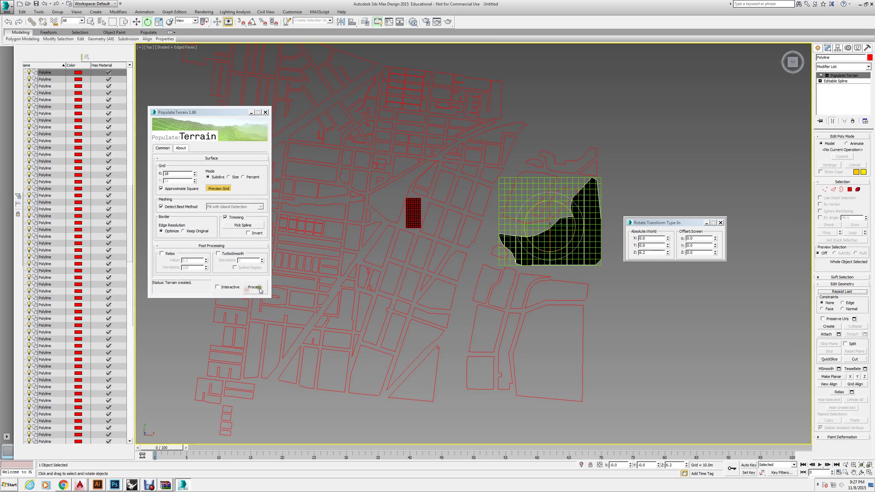
click(614, 319)
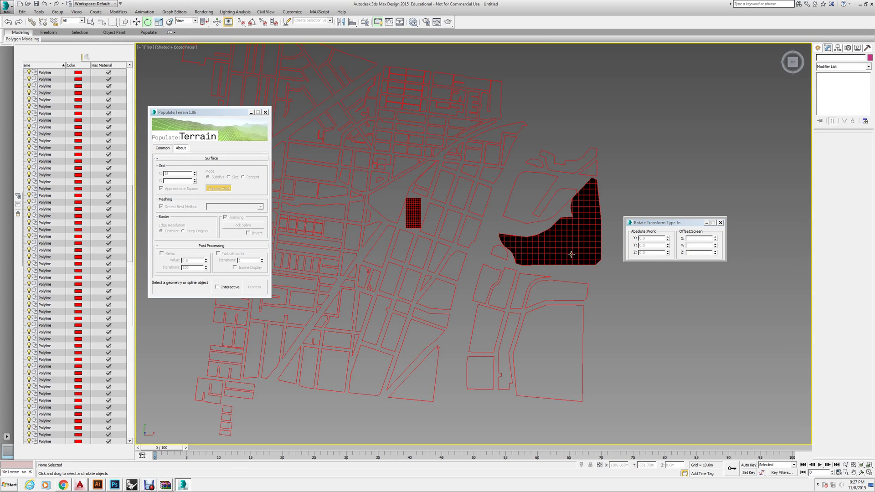
- Add a Greeble modifier with its default settings to the curved block's terrain mesh
click(570, 255)
key(z)
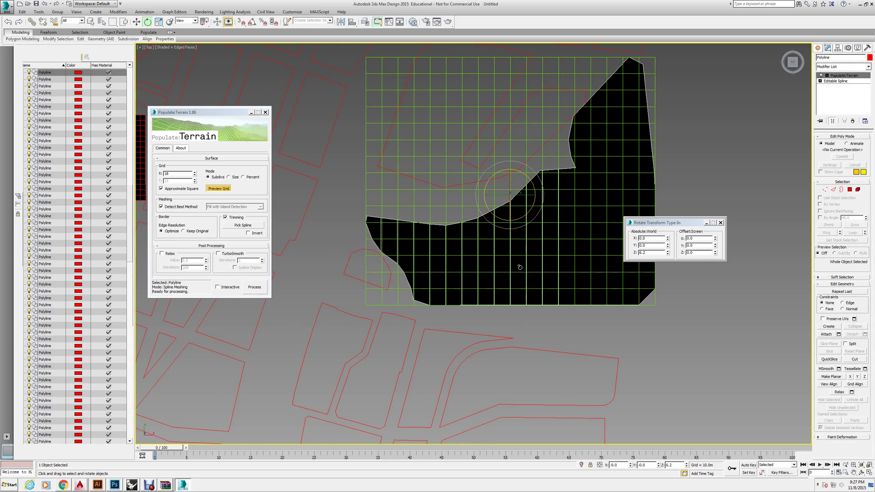
click(847, 67)
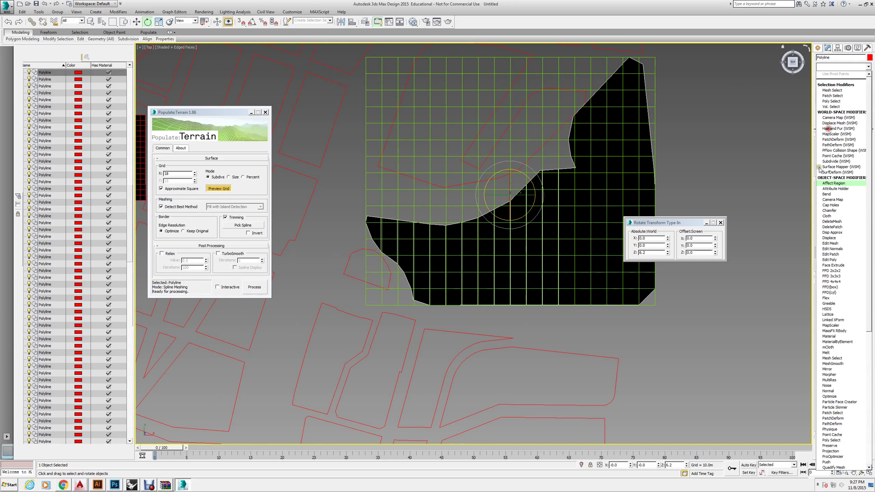
key(g)
key(Return)
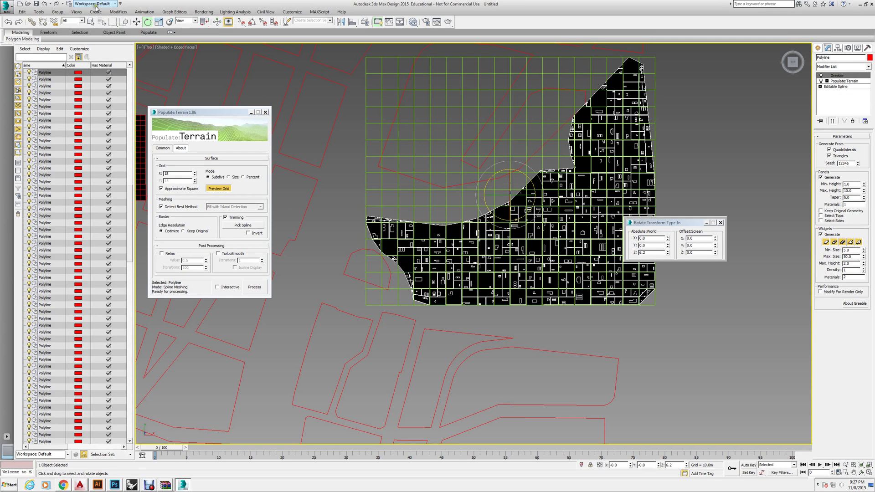
- Examine the greebled block within the city from an angled 3D view in the shaded viewport
key(alt+w)
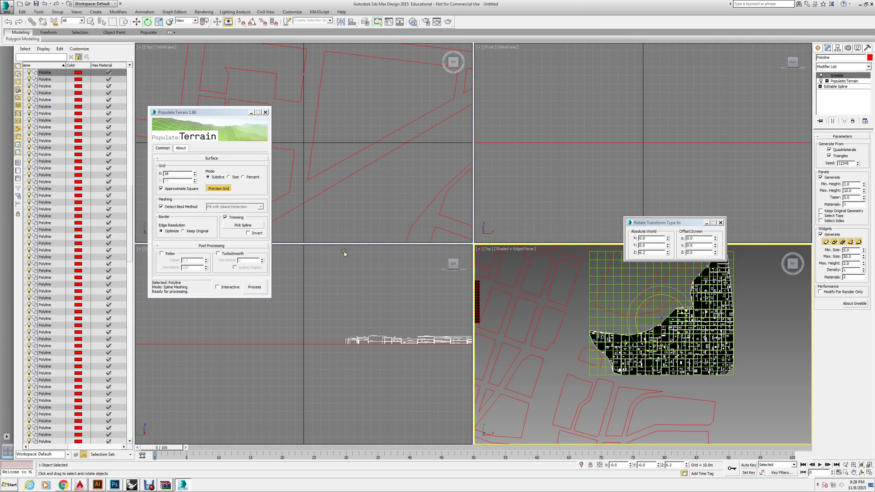
click(562, 355)
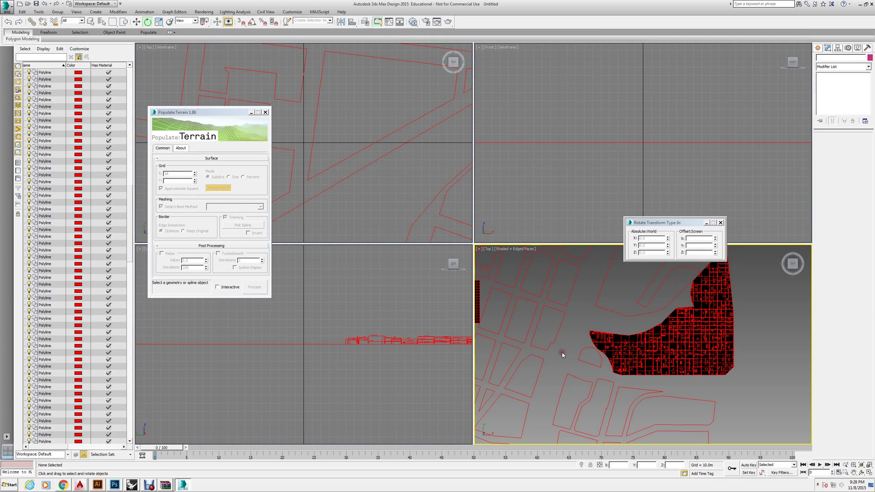
key(ctrl+r)
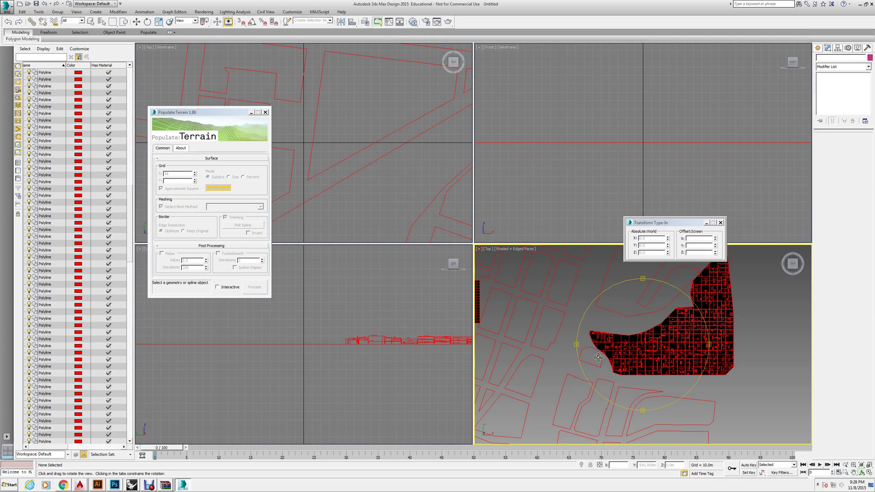
drag(621, 363, 615, 382)
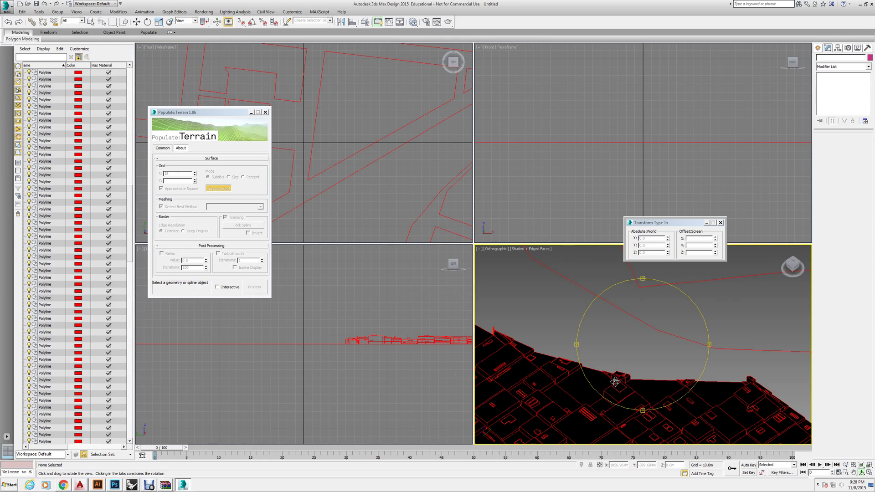
key(e)
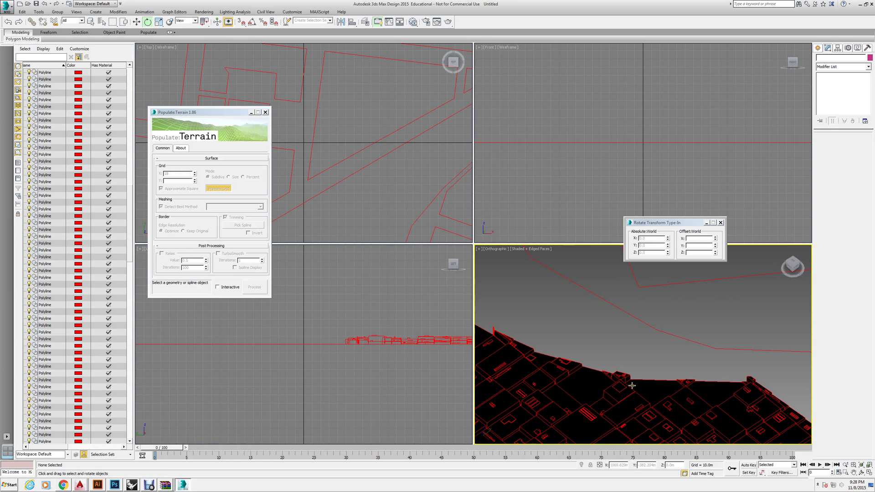
scroll(638, 365, down, 10)
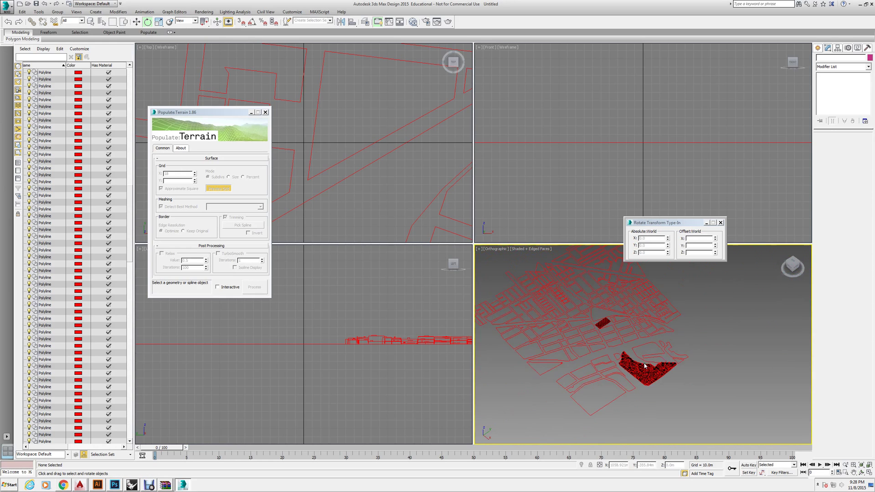
- Maximize the wireframe Top viewport over the ungridded blocks south of the small gridded block
click(139, 47)
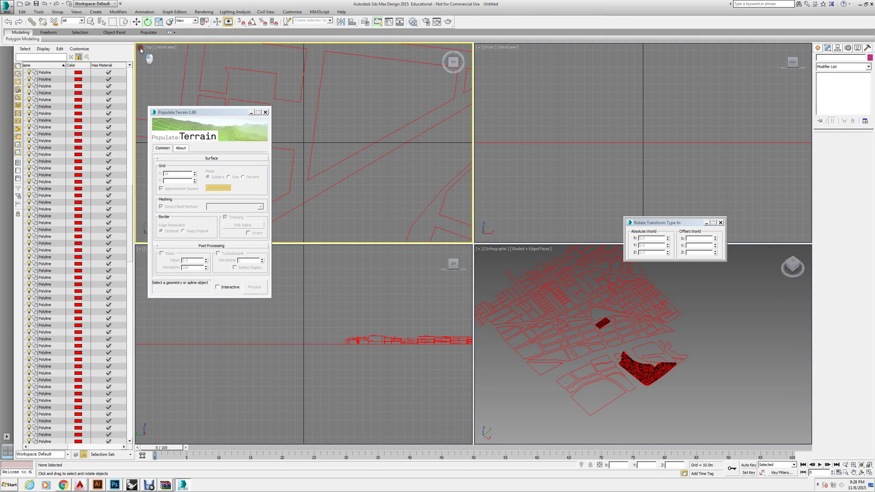
click(147, 55)
scroll(423, 214, down, 8)
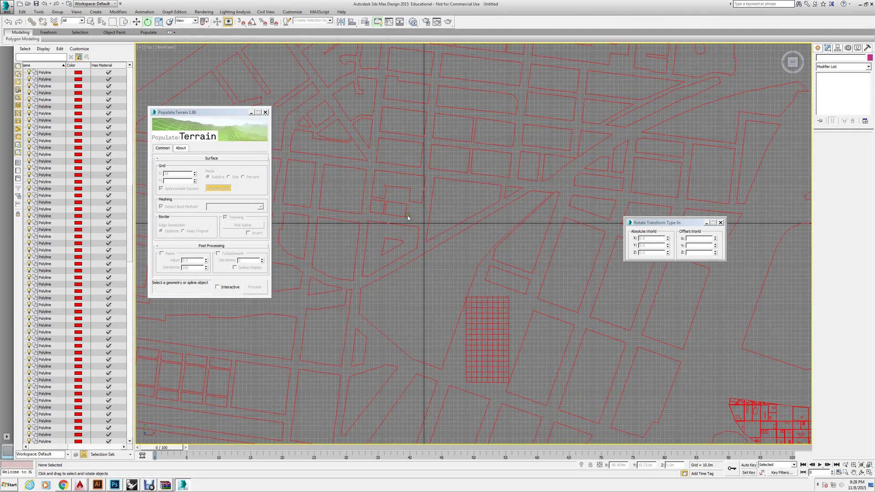
scroll(440, 306, up, 4)
scroll(440, 307, down, 4)
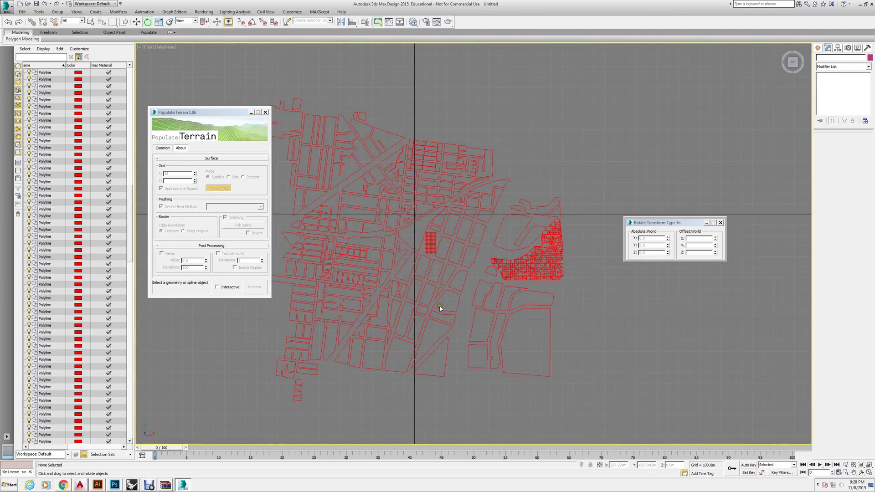
scroll(433, 296, up, 7)
- Attach the neighbouring blocks to the west, north and east, including the small triangle, to the rectangular block south of the small gridded block
click(446, 264)
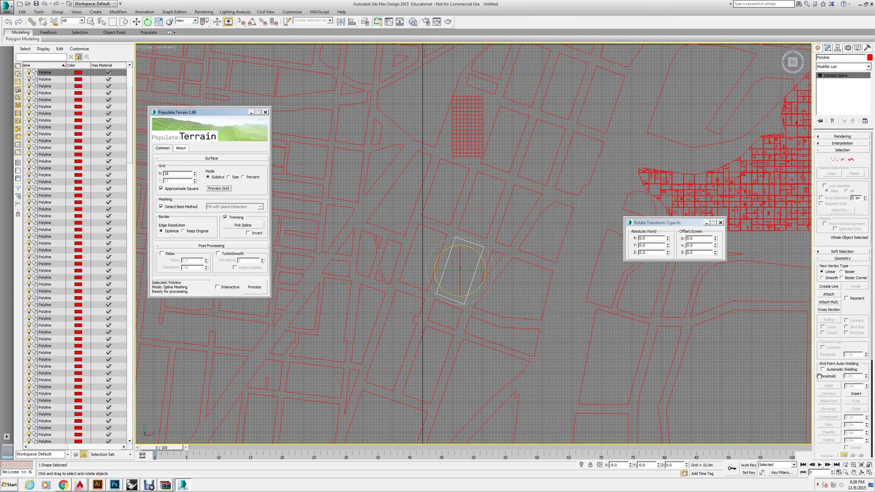
click(828, 294)
click(433, 272)
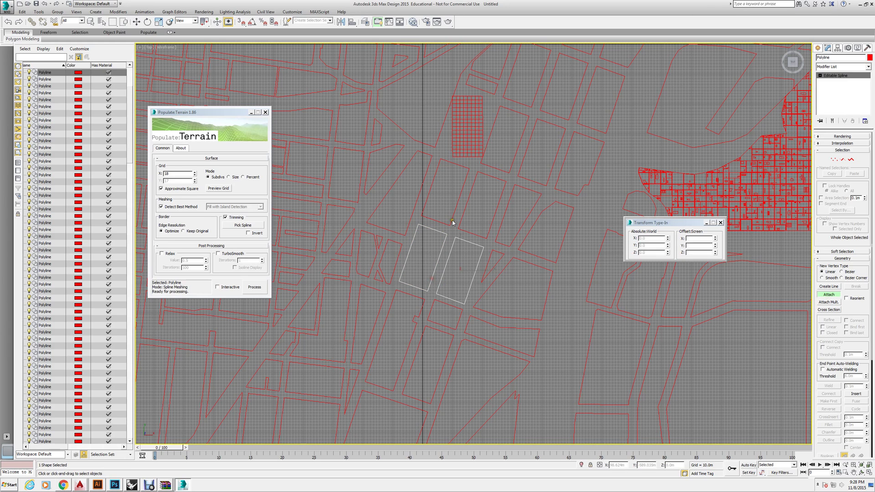
click(453, 223)
click(488, 238)
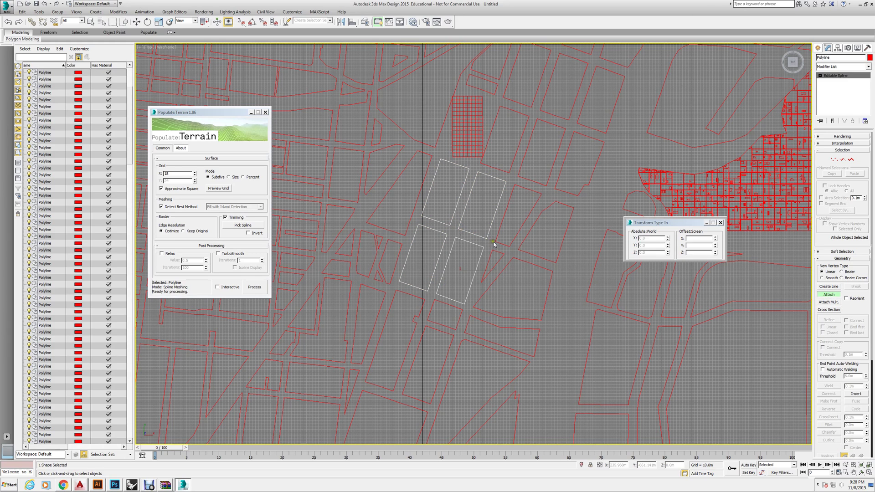
click(494, 244)
click(496, 251)
click(524, 251)
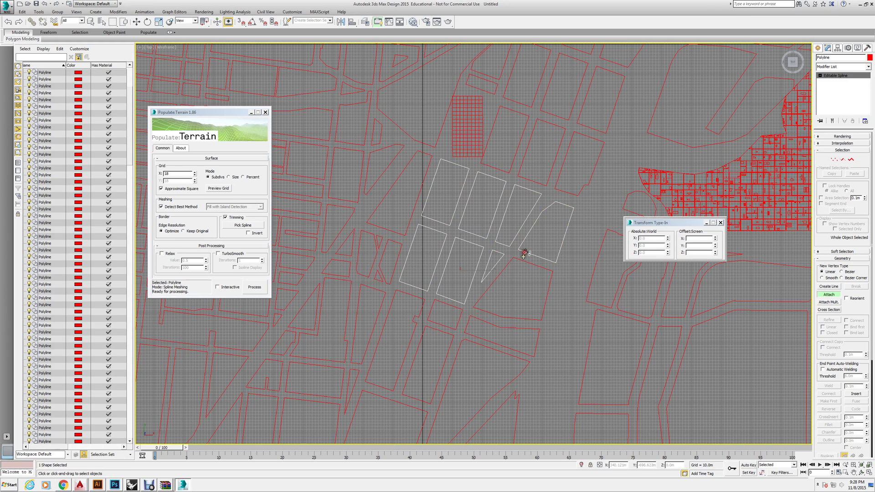
click(526, 261)
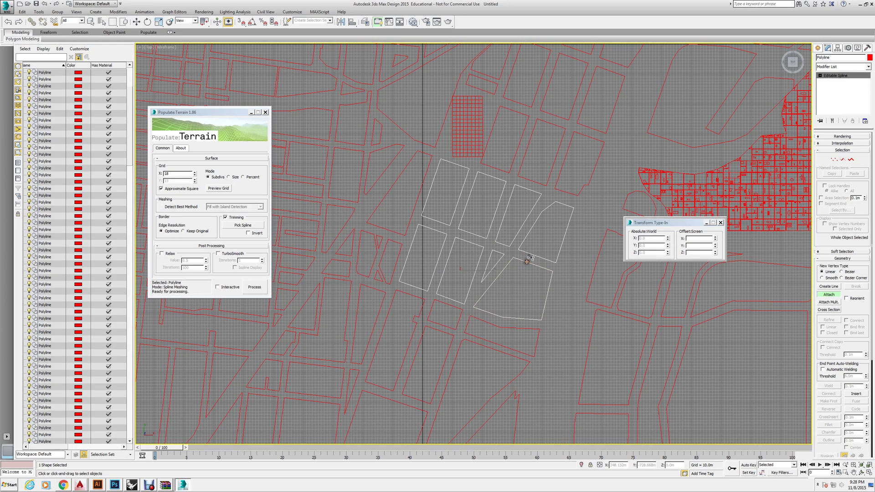
- Attach the adjoining southern blocks, down to the city's lower edge, to the same combined spline
click(422, 306)
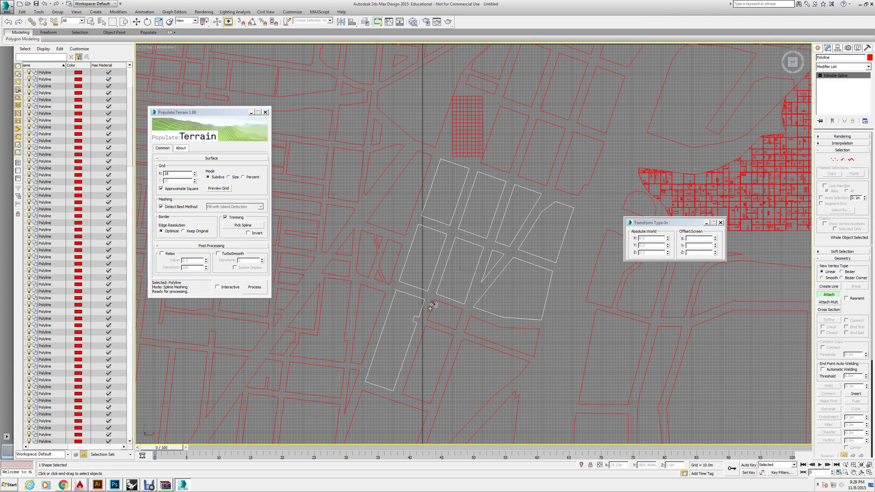
click(427, 308)
click(451, 332)
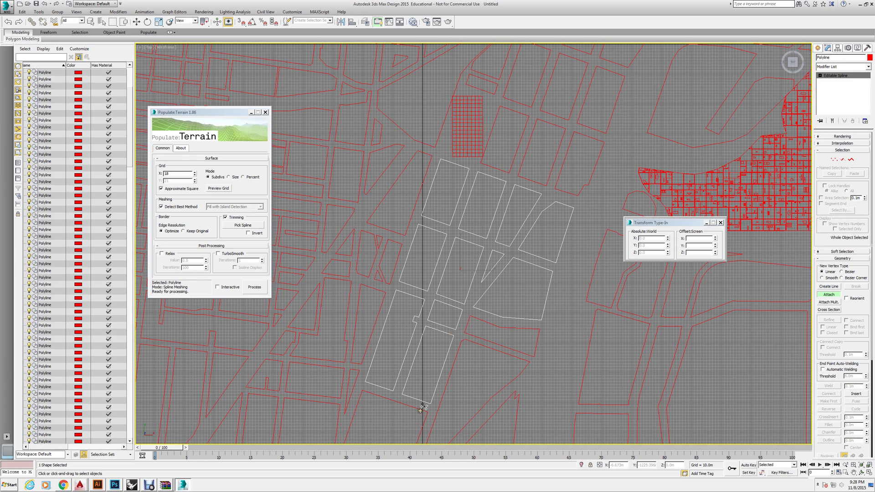
click(422, 409)
click(438, 405)
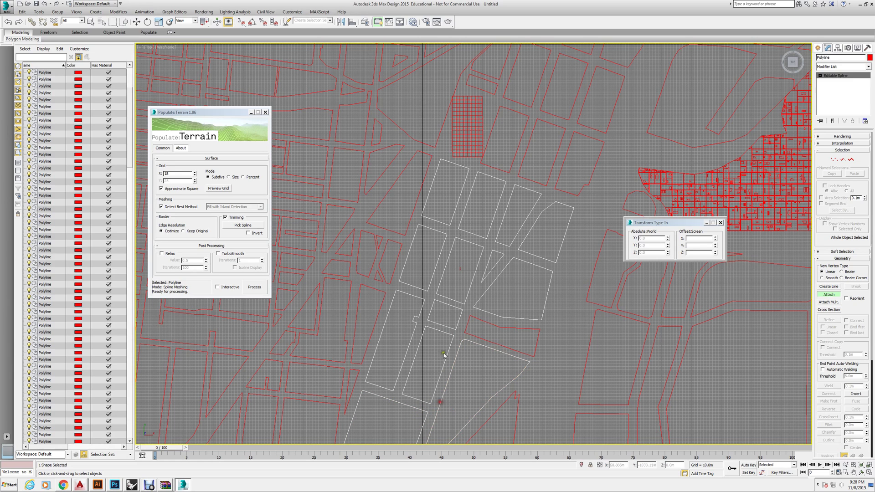
click(469, 334)
scroll(469, 334, down, 4)
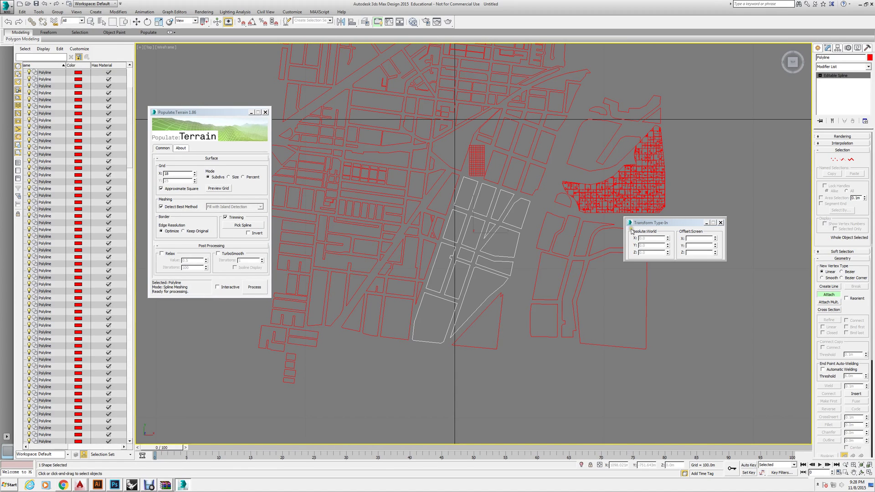
key(w)
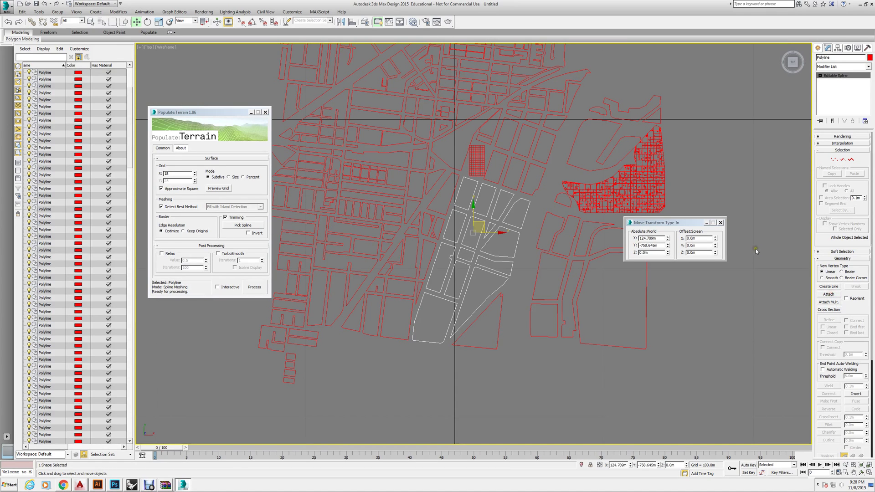
drag(668, 253, 668, 236)
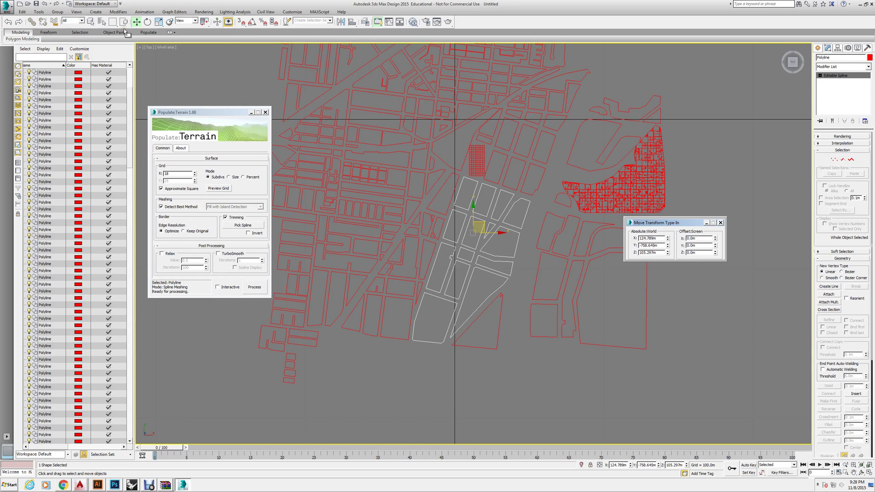
key(ctrl+z)
- Rotate the combined block spline to 18.7 degrees about Z, using the terrain preview grid to align its edges
click(148, 21)
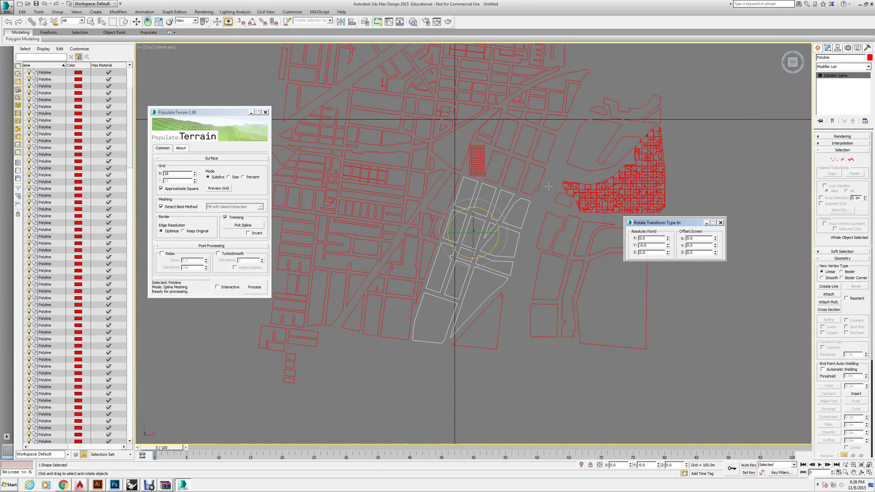
drag(668, 256, 669, 198)
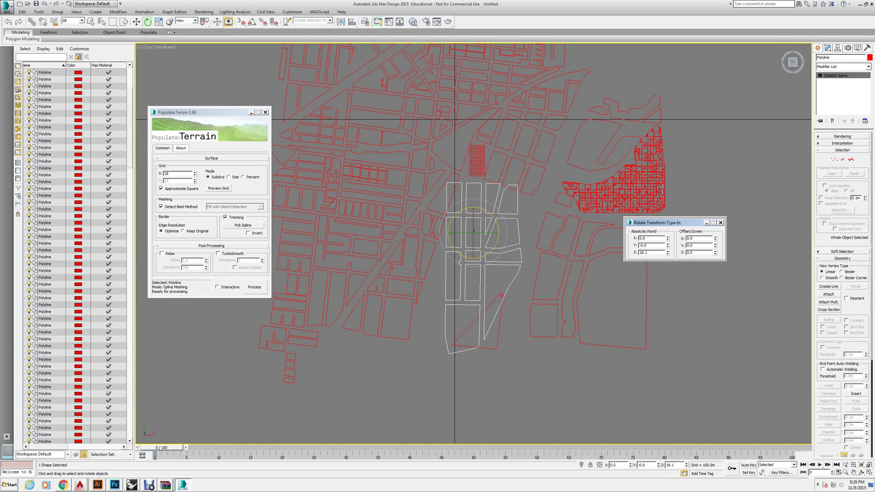
scroll(510, 291, up, 3)
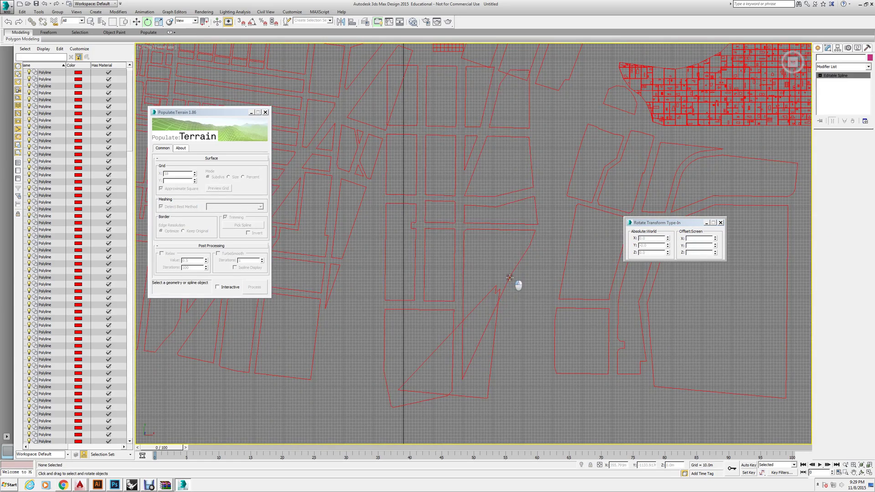
scroll(512, 288, down, 2)
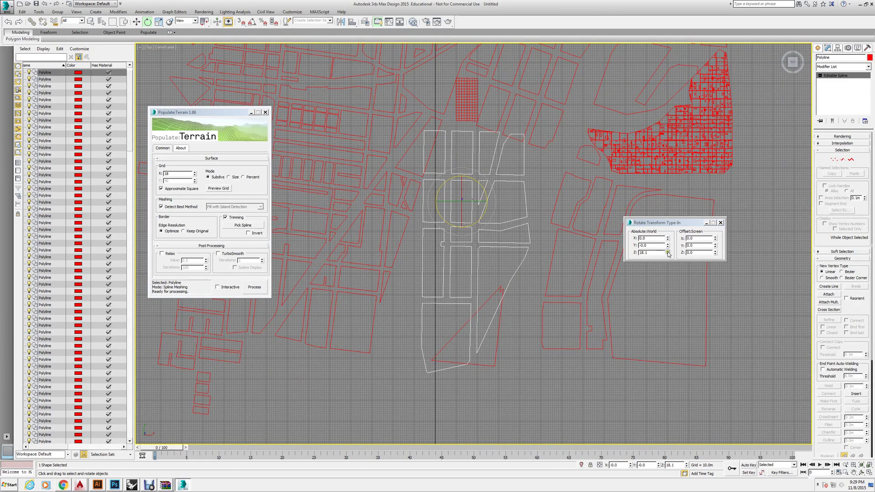
drag(668, 254, 667, 256)
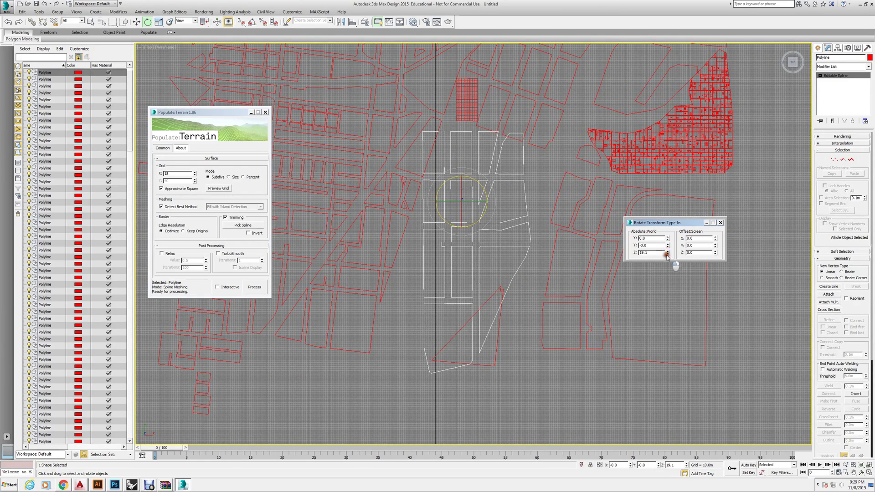
click(218, 188)
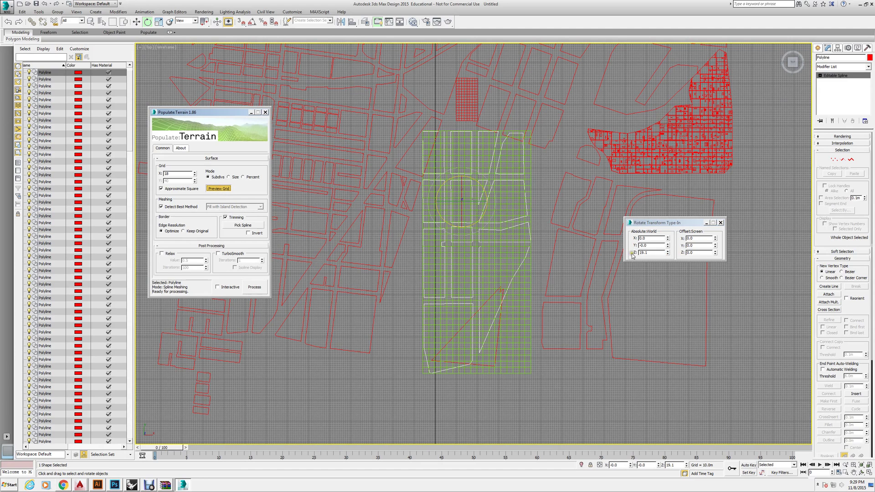
drag(668, 254, 668, 258)
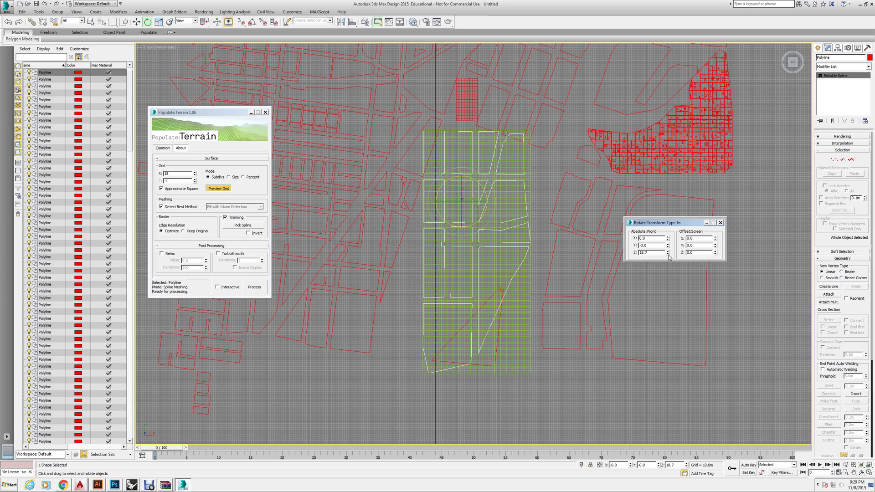
- Process the rotated combined block spline into a gridded mesh with Populate:Terrain, using 18 subdivisions in X
click(516, 414)
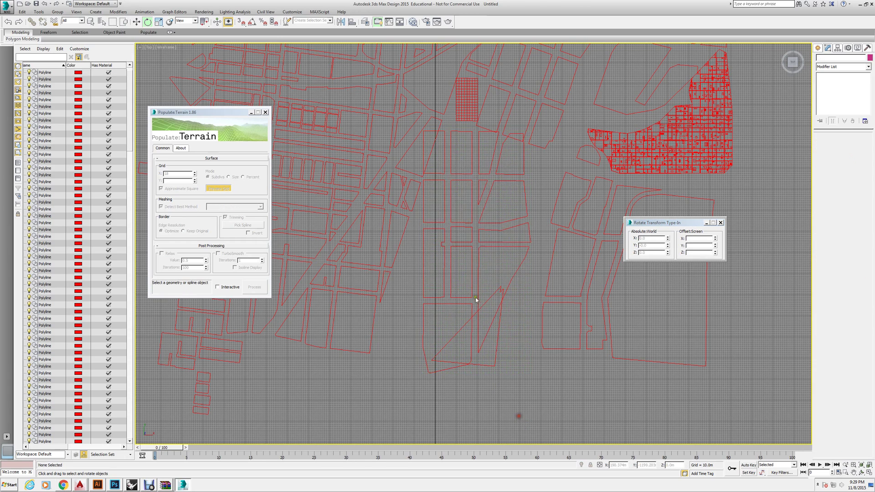
scroll(479, 285, up, 6)
click(476, 284)
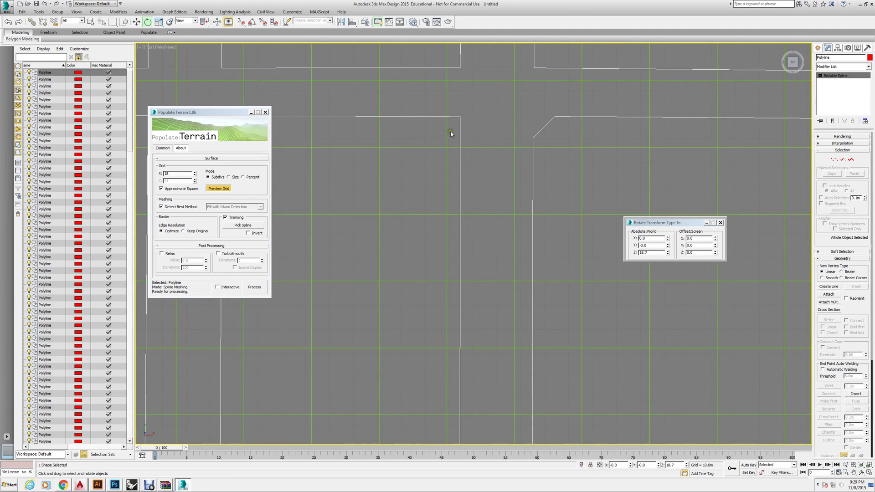
scroll(451, 134, up, 3)
scroll(456, 136, down, 5)
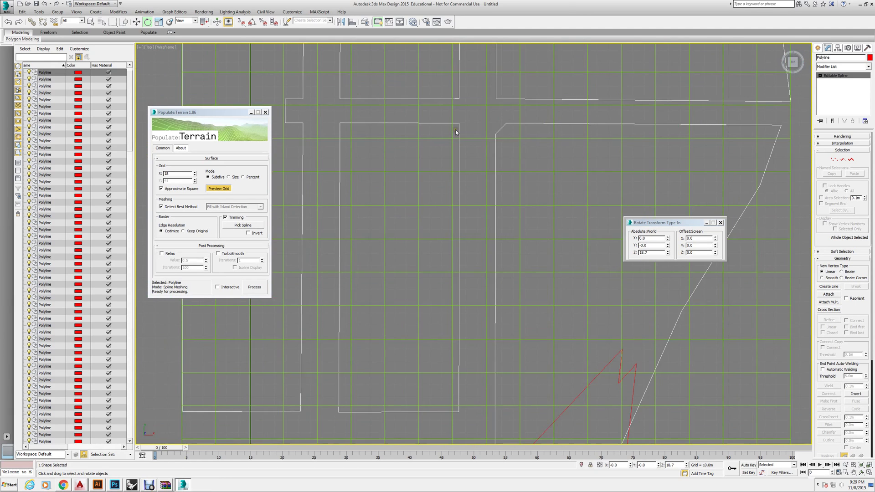
click(255, 288)
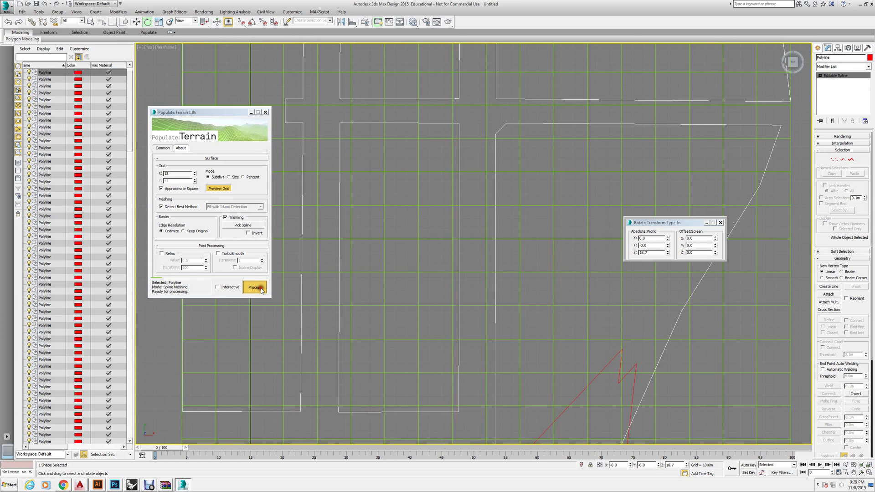
click(475, 281)
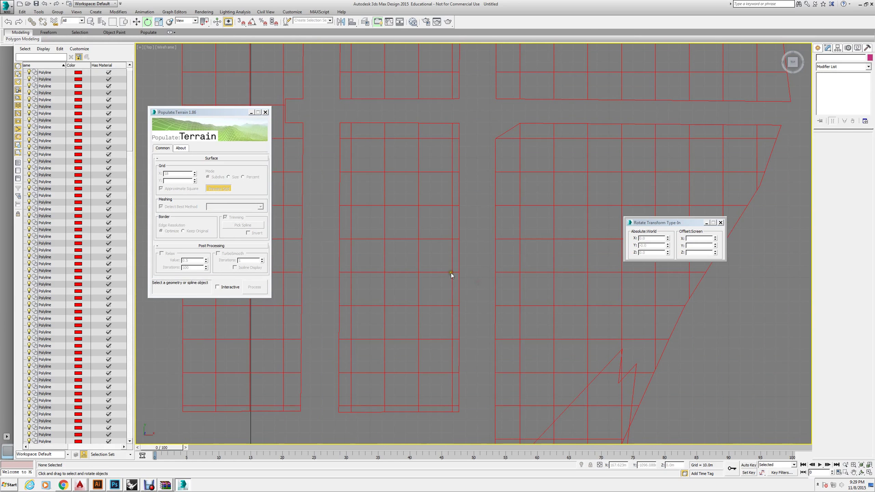
- Display the Top viewport as Shaded with Edged Faces and hide its home grid
click(165, 47)
click(168, 60)
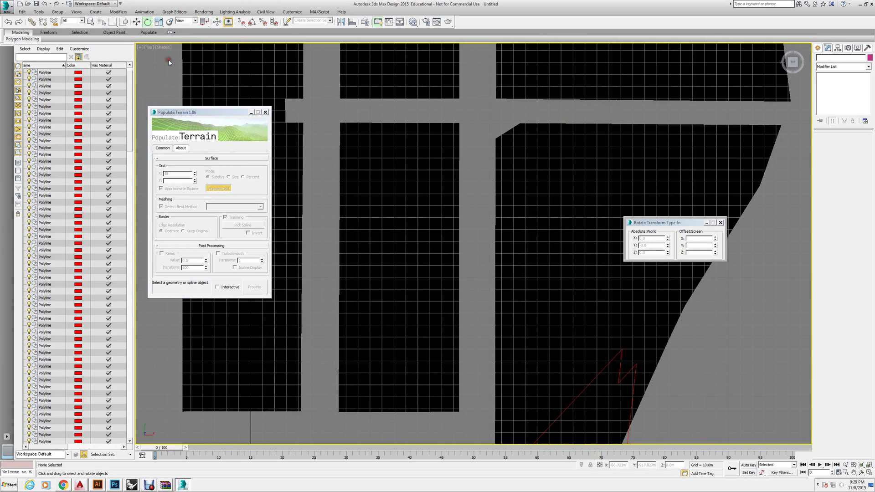
click(163, 47)
click(223, 98)
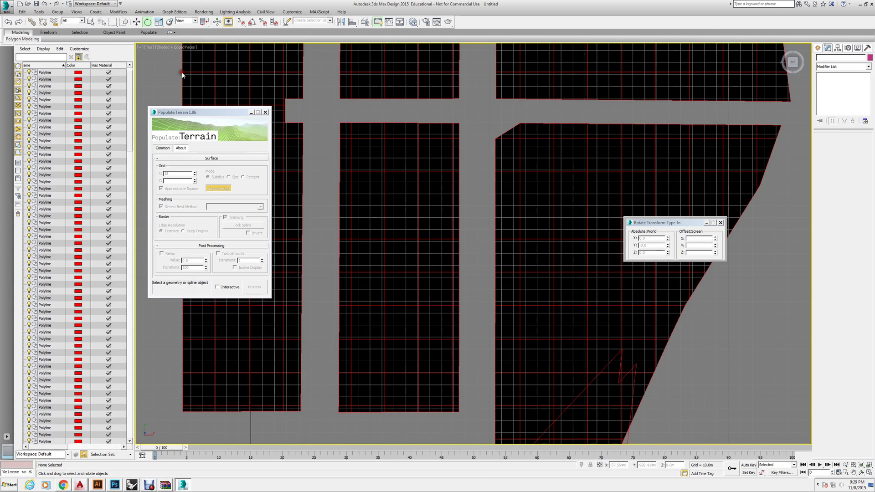
click(474, 201)
key(g)
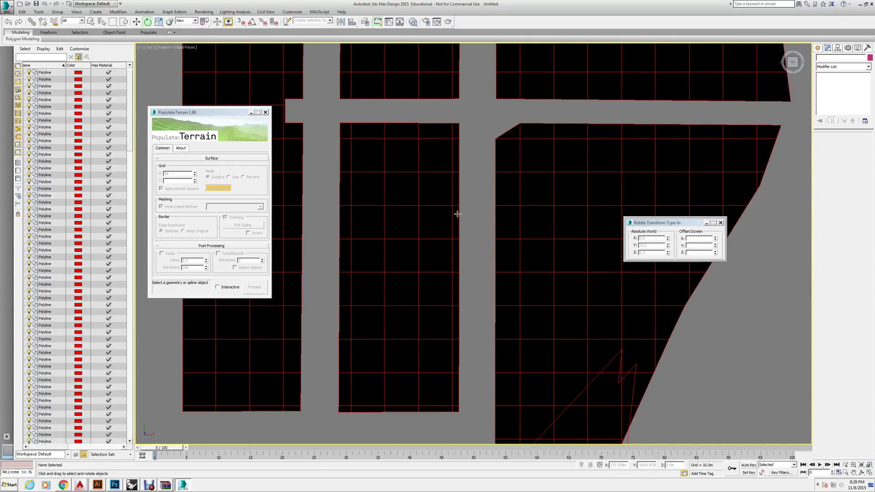
- Rotate the four-sided block west of the small gridded block to 8 degrees about Z, aligning it with the terrain preview grid
scroll(457, 225, down, 10)
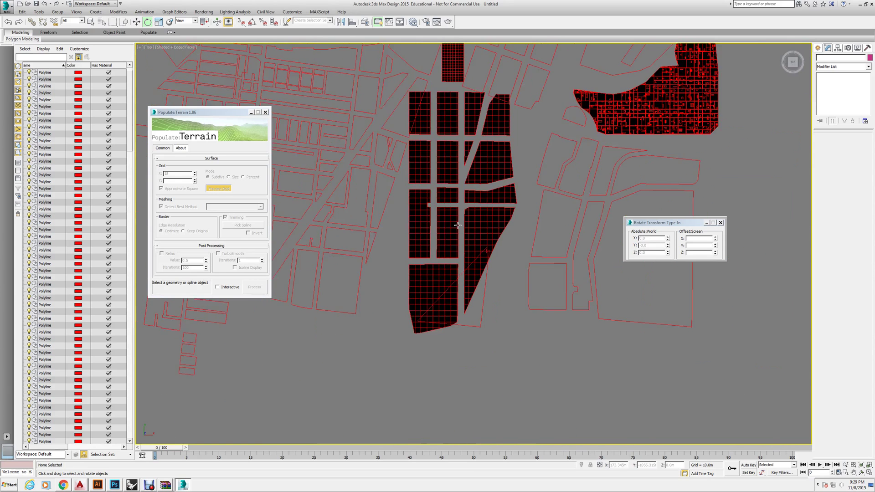
scroll(482, 288, down, 3)
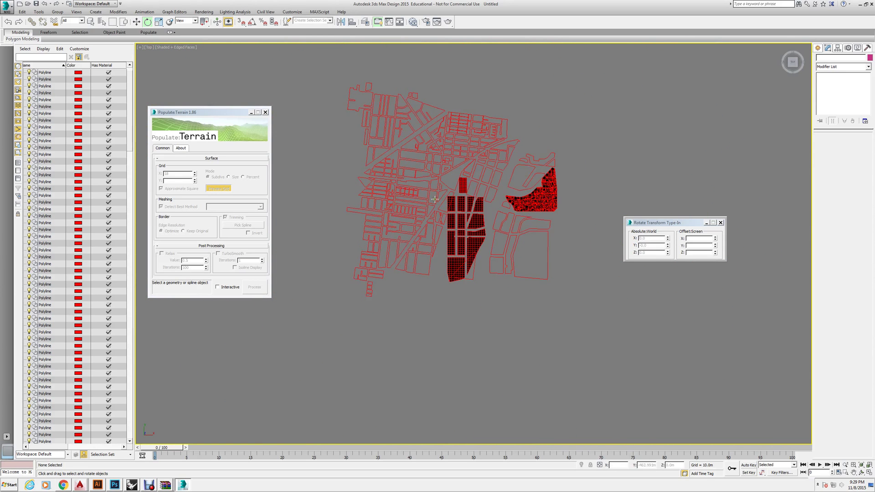
scroll(442, 202, up, 10)
click(469, 205)
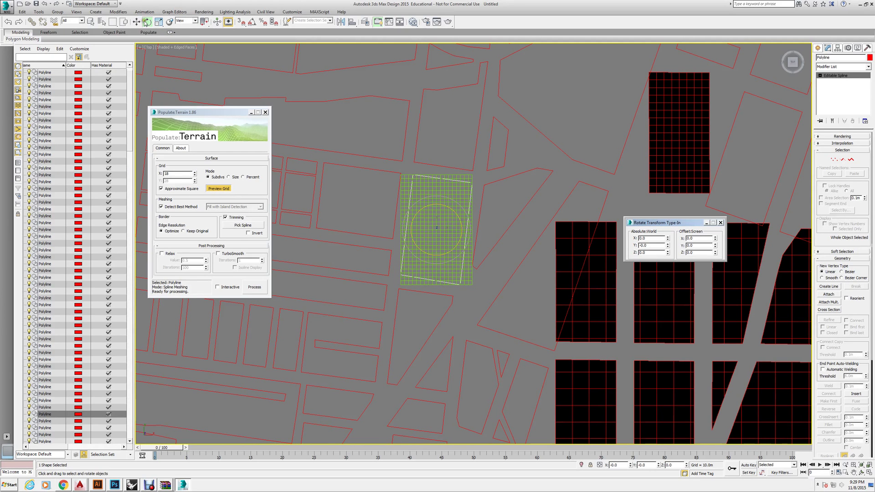
drag(669, 254, 667, 233)
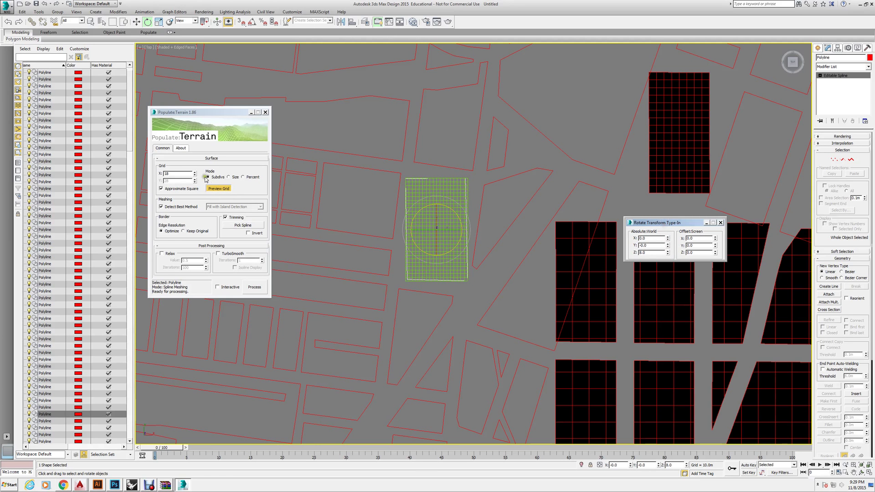
- Set the terrain grid to 4 subdivisions in X and process the rotated western block into a mesh
drag(195, 174, 195, 178)
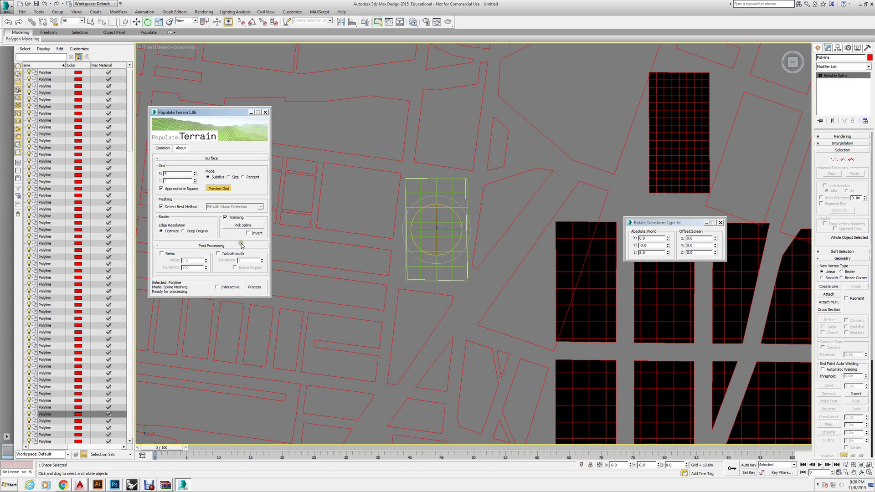
click(254, 287)
click(489, 298)
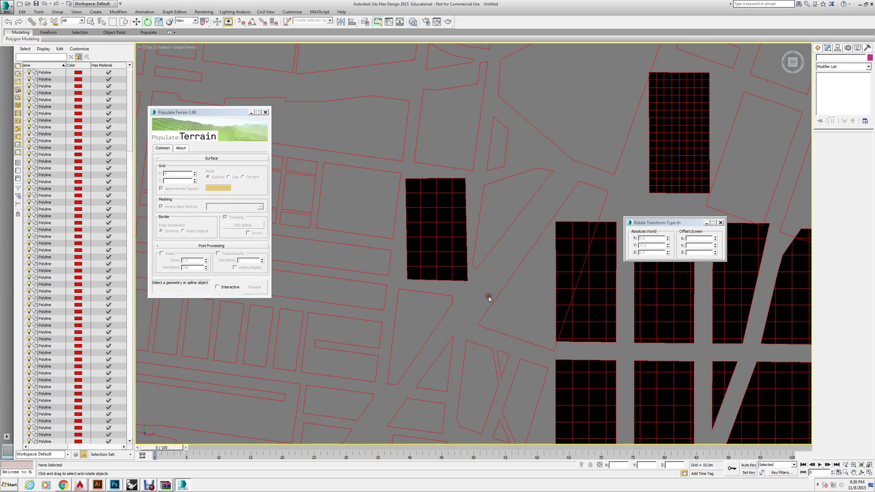
- Compare the grid densities of the combined blocks, the small northern block and the western block
click(638, 337)
click(641, 195)
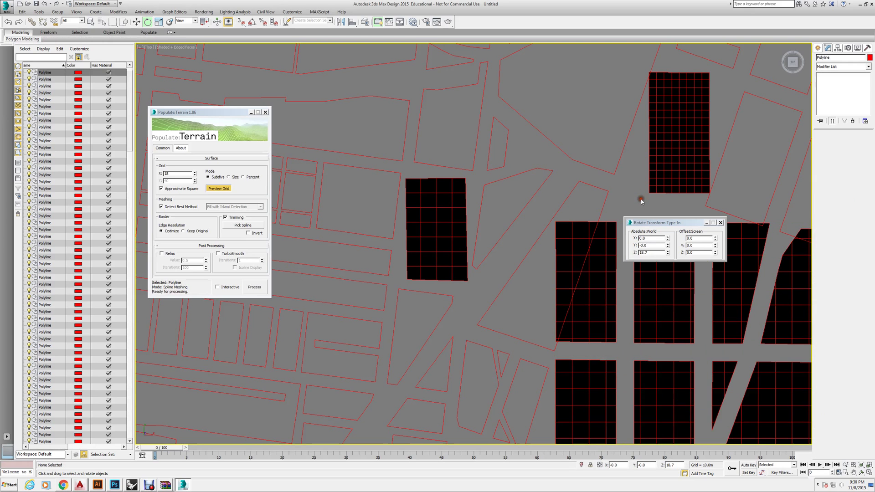
click(664, 174)
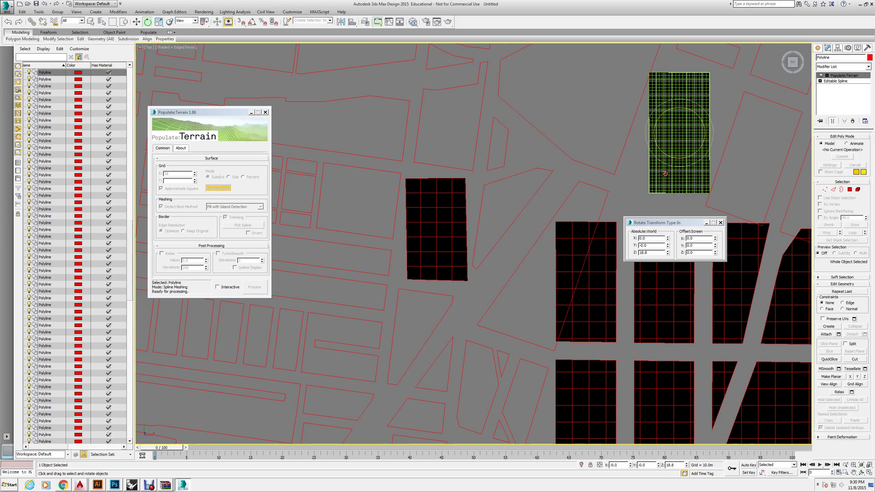
click(444, 249)
click(502, 287)
scroll(526, 263, down, 5)
scroll(527, 263, up, 5)
- Apply the Greeble modifier to the combined block mesh and inspect the generated detail up close
click(527, 264)
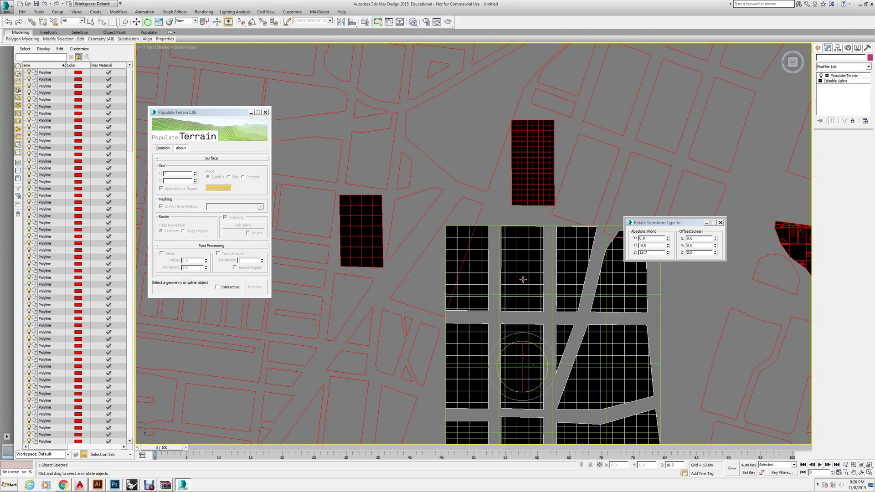
click(842, 67)
key(g)
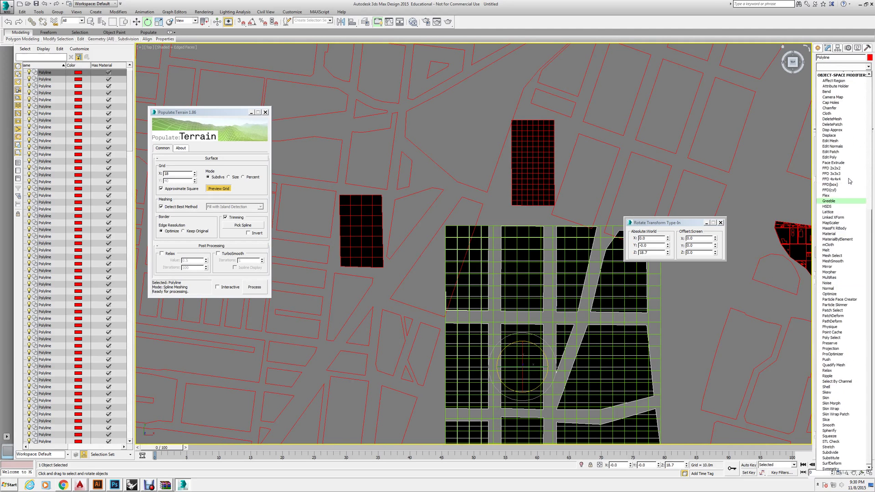
key(Return)
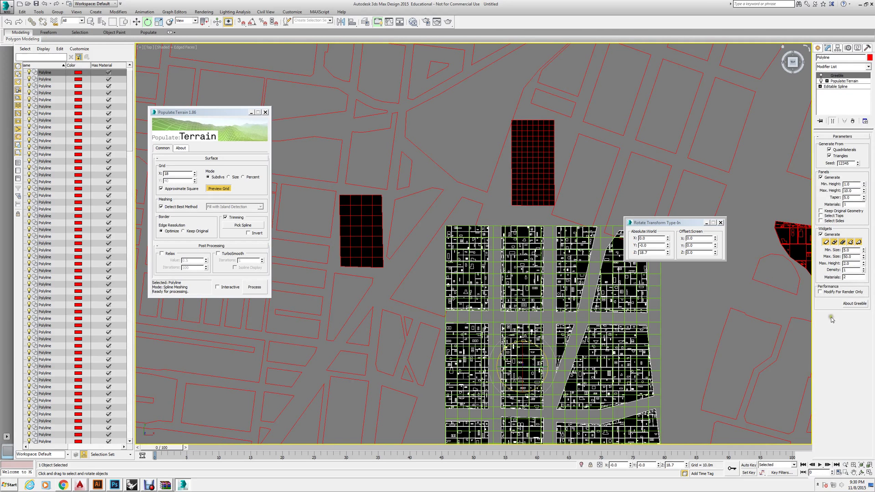
click(670, 336)
scroll(484, 281, up, 6)
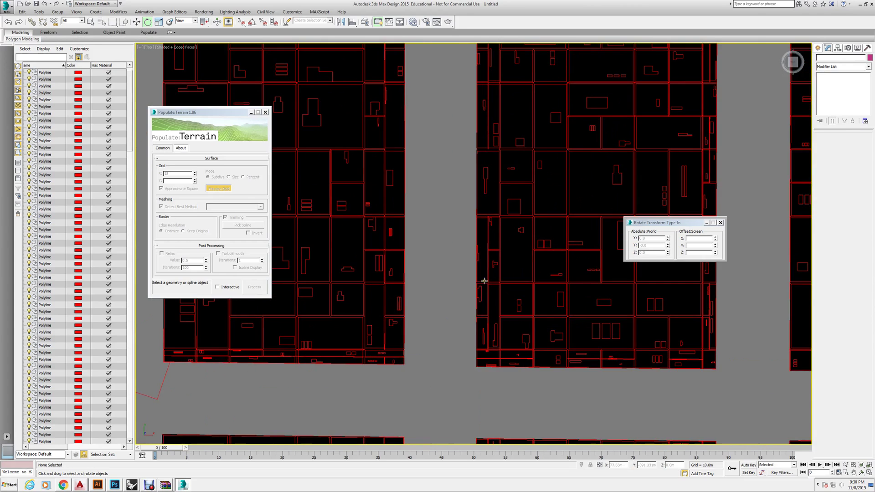
scroll(486, 217, down, 6)
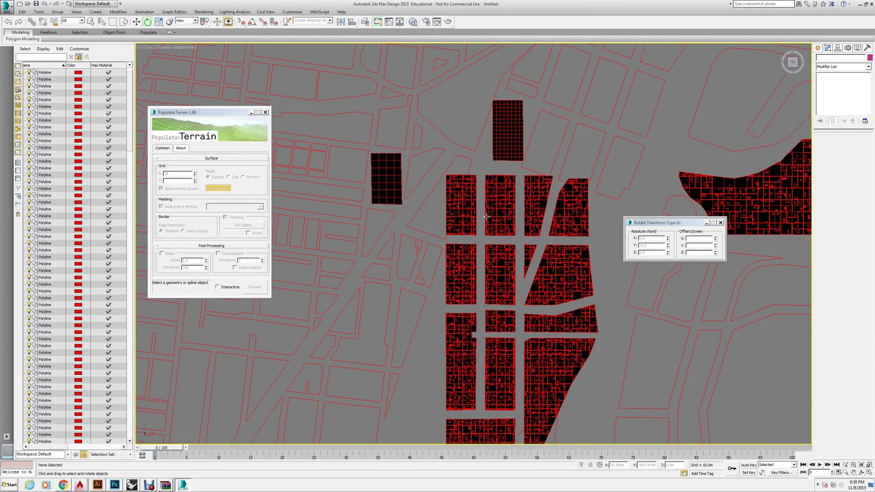
- Apply the Greeble modifier to the small gridded block north of the combined blocks and inspect its finer detail
click(509, 154)
click(841, 67)
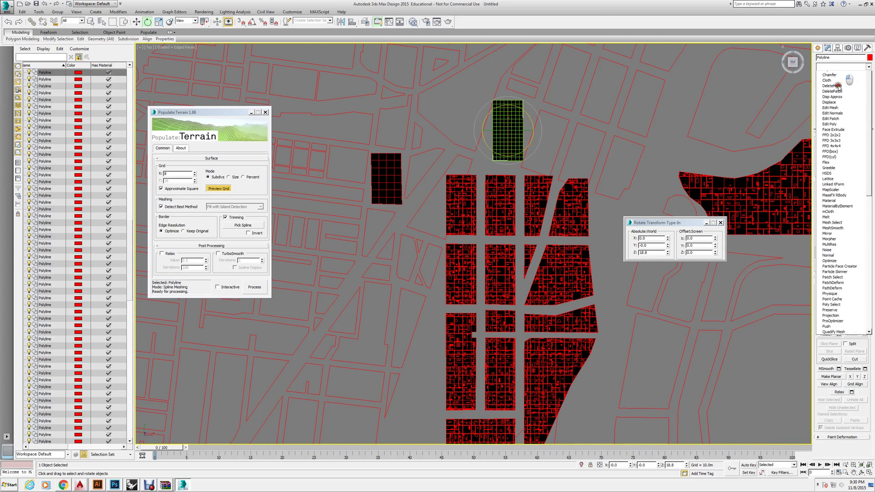
key(Return)
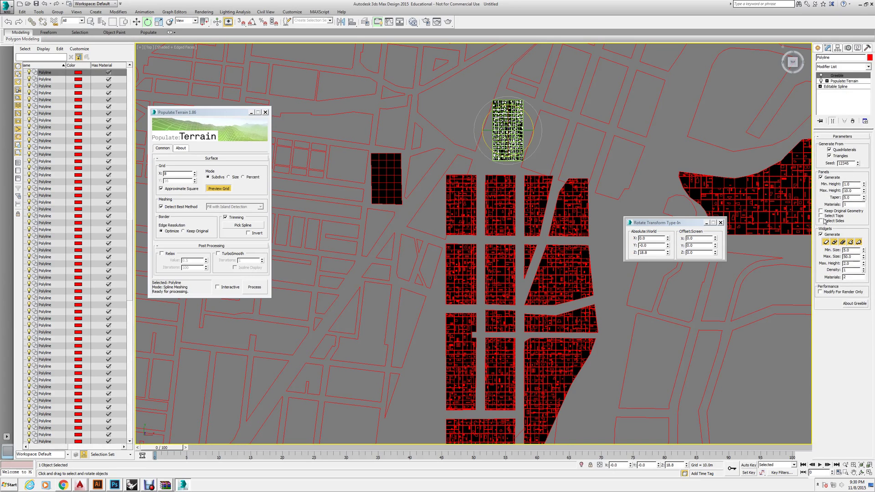
click(520, 157)
scroll(508, 121, up, 8)
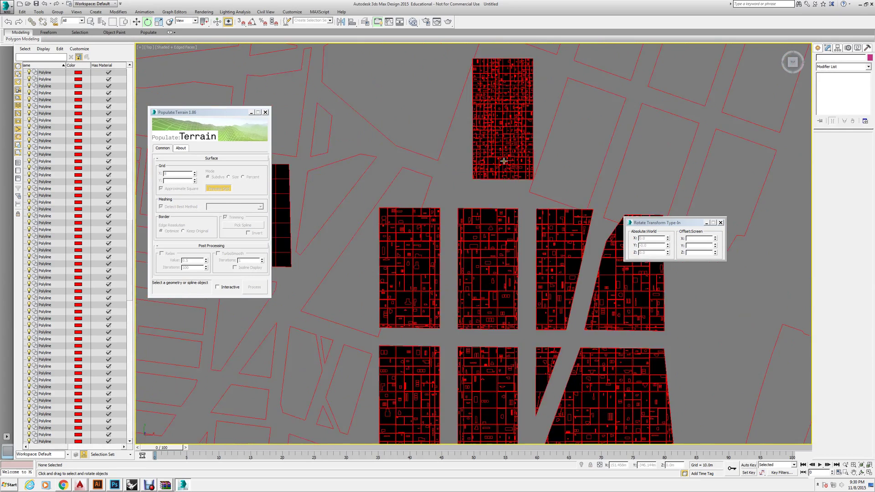
scroll(493, 181, down, 4)
scroll(496, 184, up, 4)
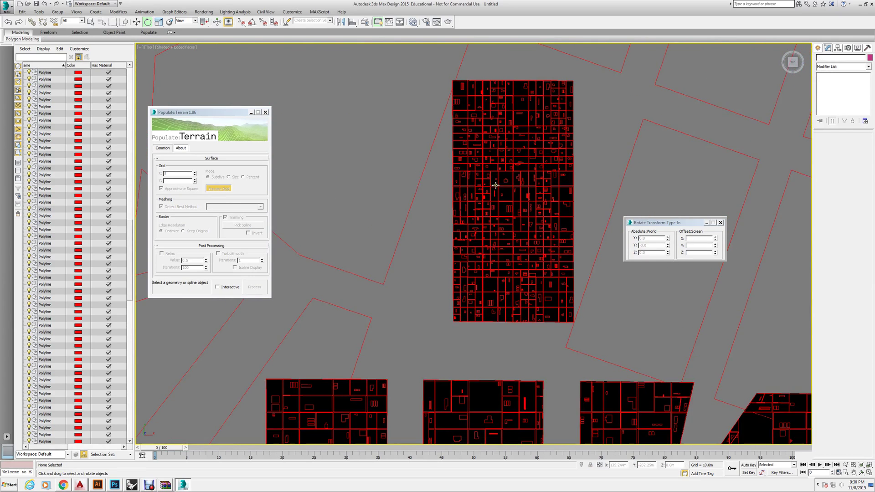
- Examine the greebled blocks from an angled 3D view, comparing building sizes on the small block and the combined blocks
click(495, 185)
key(alt)
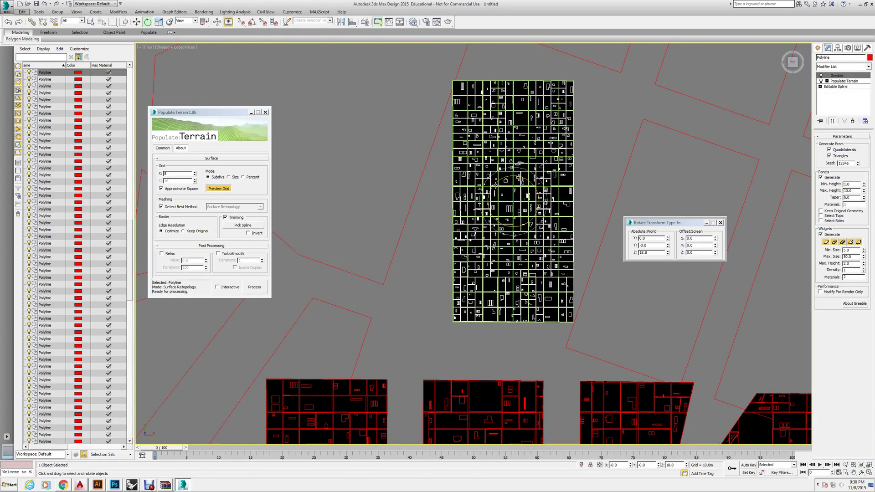
alt+middle_drag(495, 184, 481, 258)
key(e)
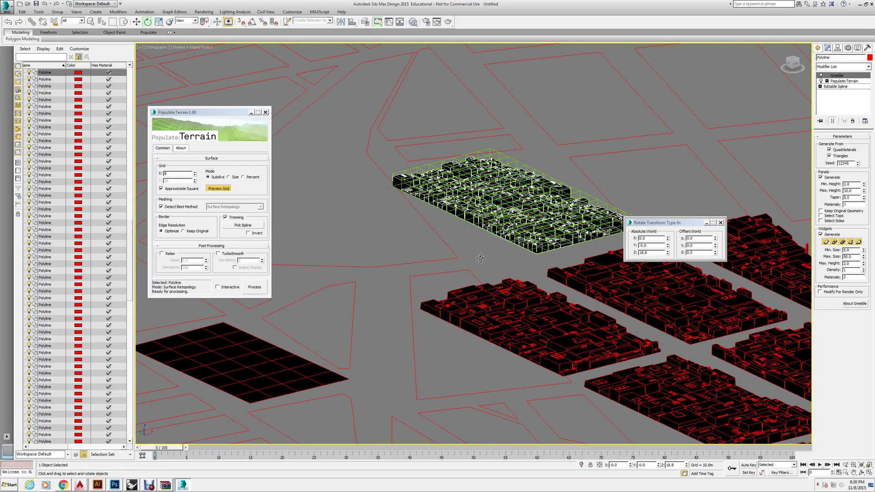
click(480, 257)
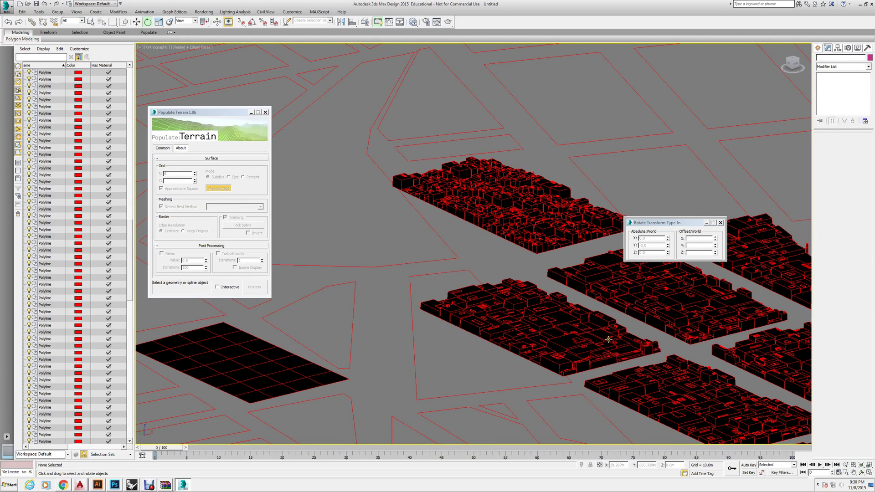
scroll(765, 372, up, 5)
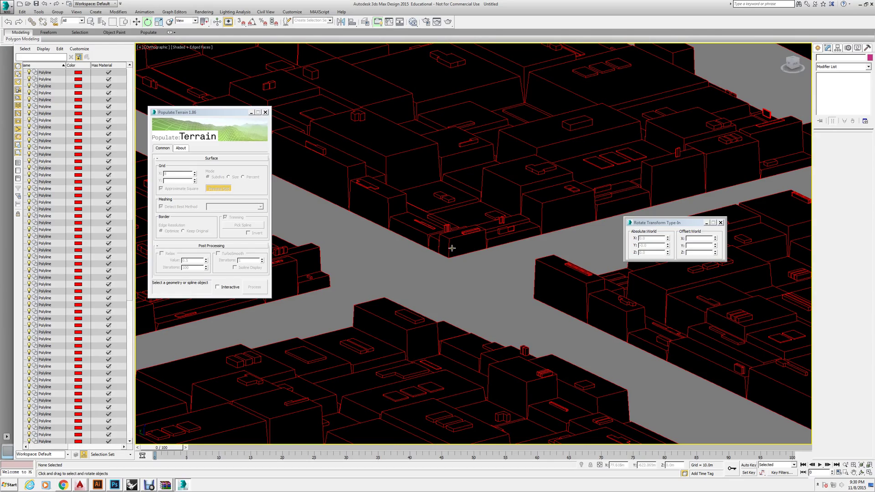
scroll(438, 243, down, 5)
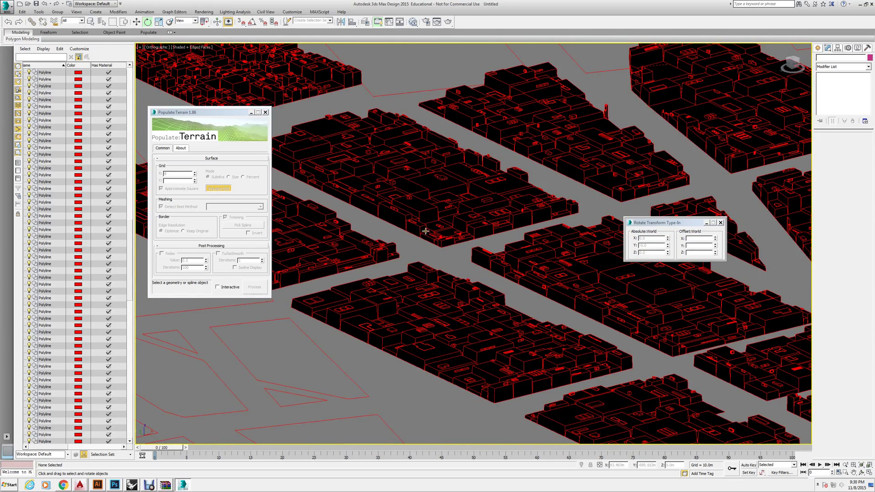
scroll(425, 231, down, 3)
scroll(666, 406, up, 6)
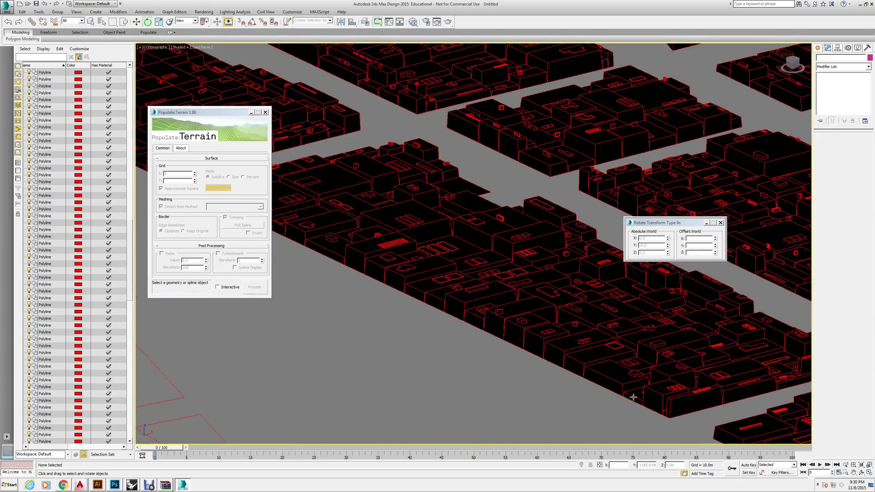
scroll(677, 406, down, 6)
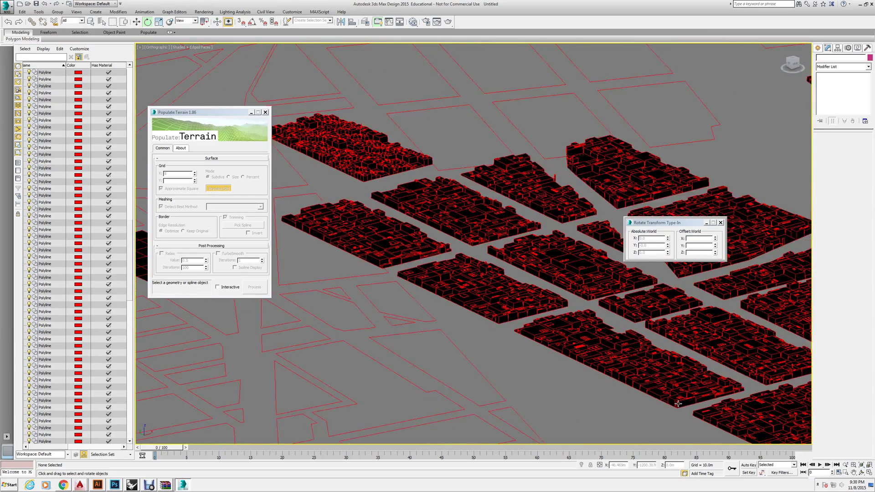
scroll(439, 228, up, 4)
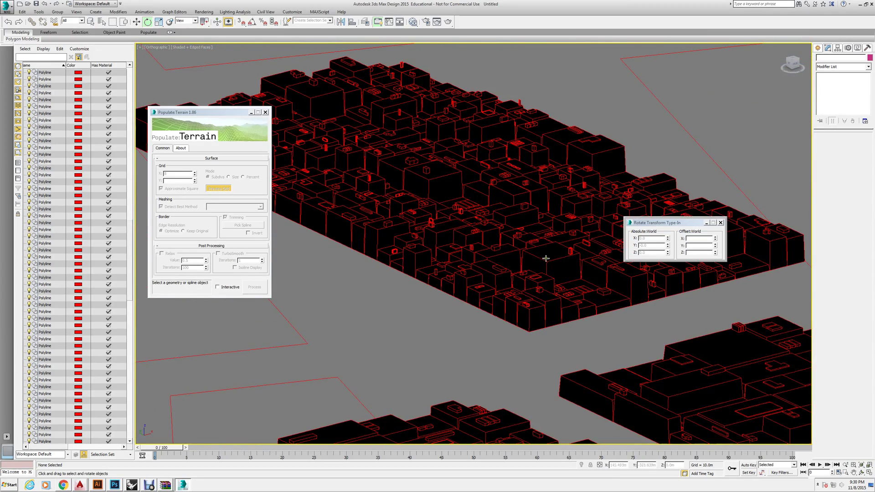
scroll(496, 227, down, 5)
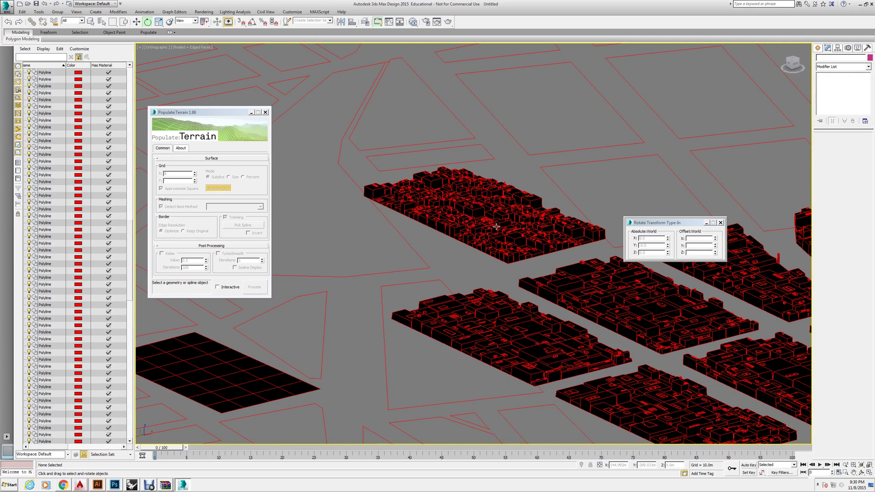
click(496, 226)
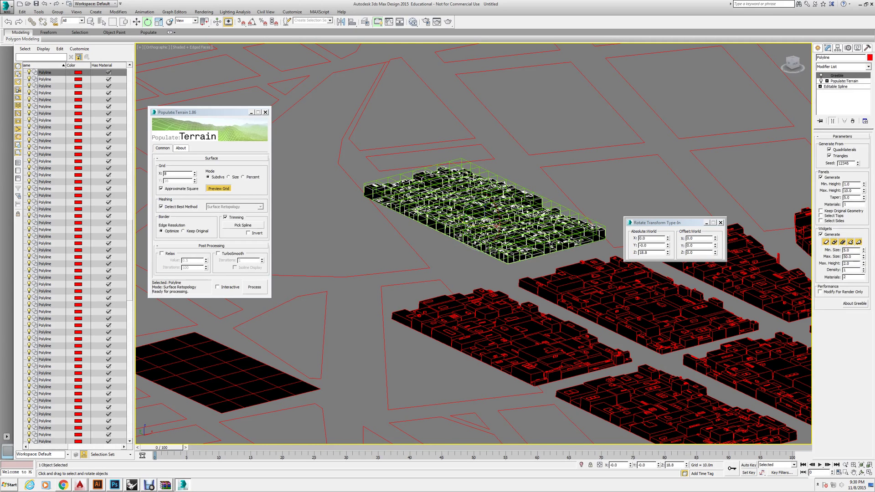
click(459, 261)
click(149, 484)
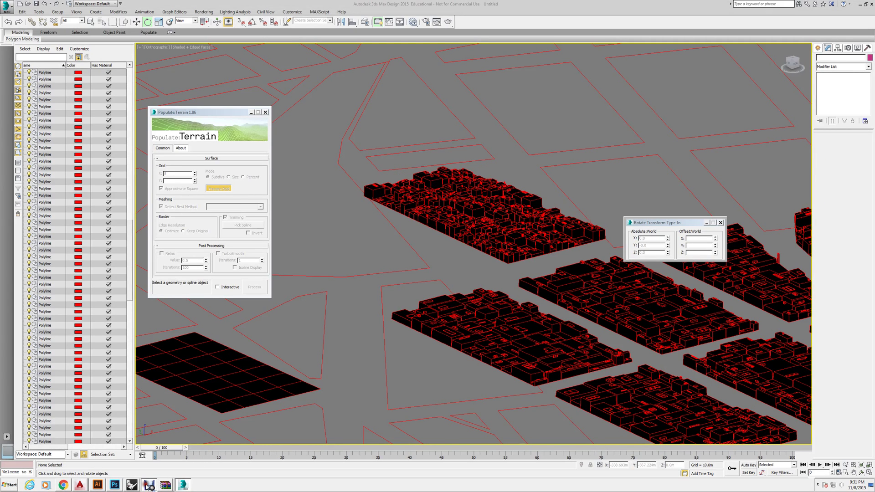